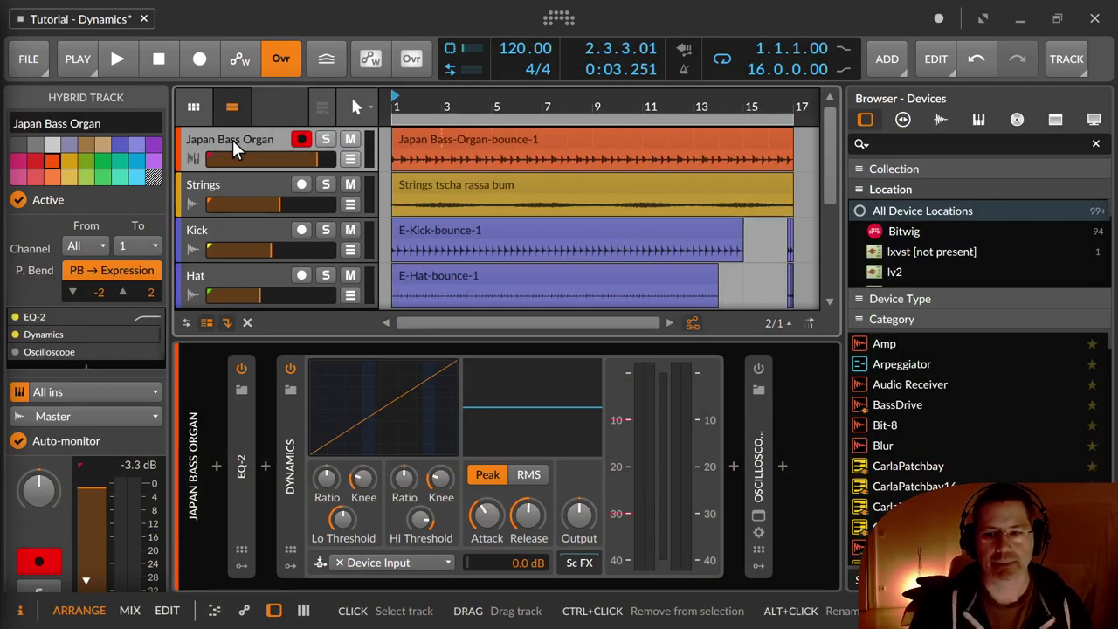
# Step: Show and hide the Dynamics device's remote controls and modulator slots to examine both sections
pyautogui.click(295, 464)
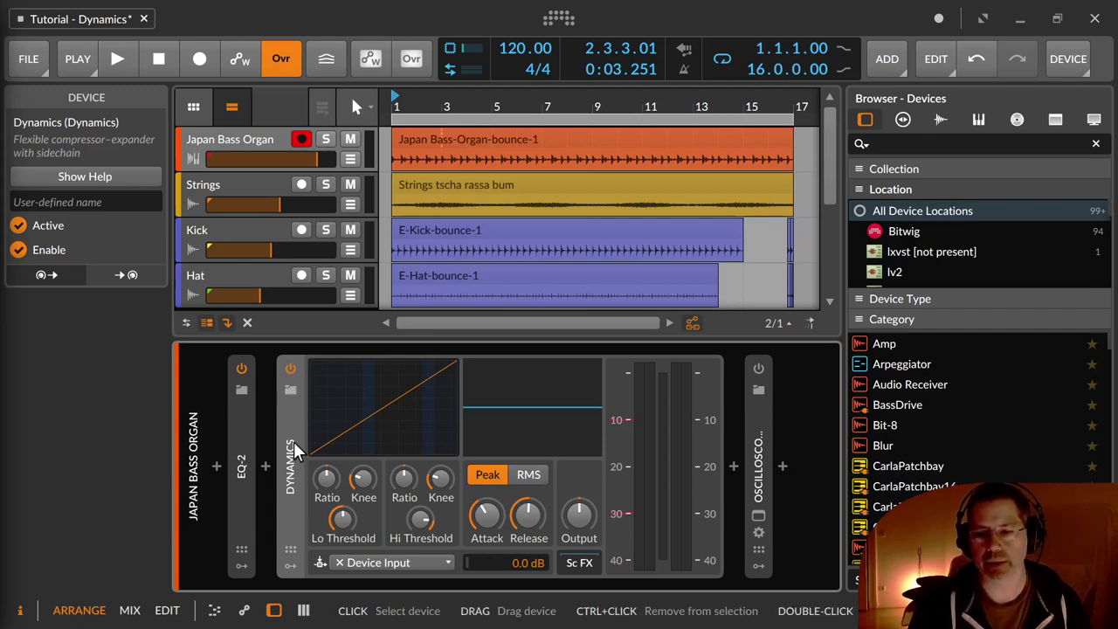
pyautogui.click(292, 551)
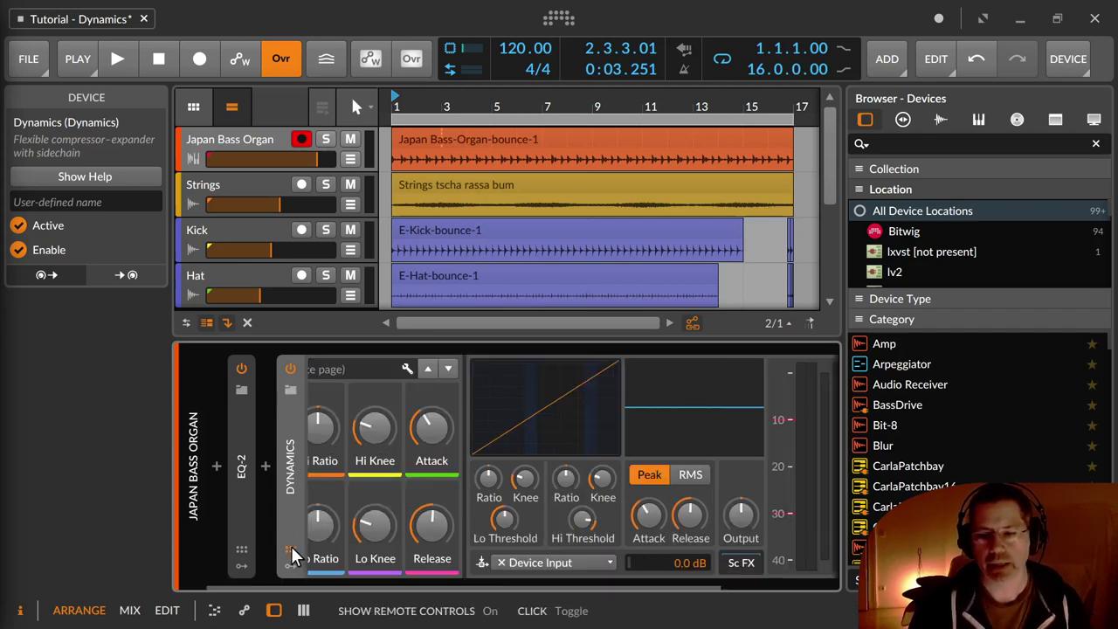
pyautogui.click(290, 548)
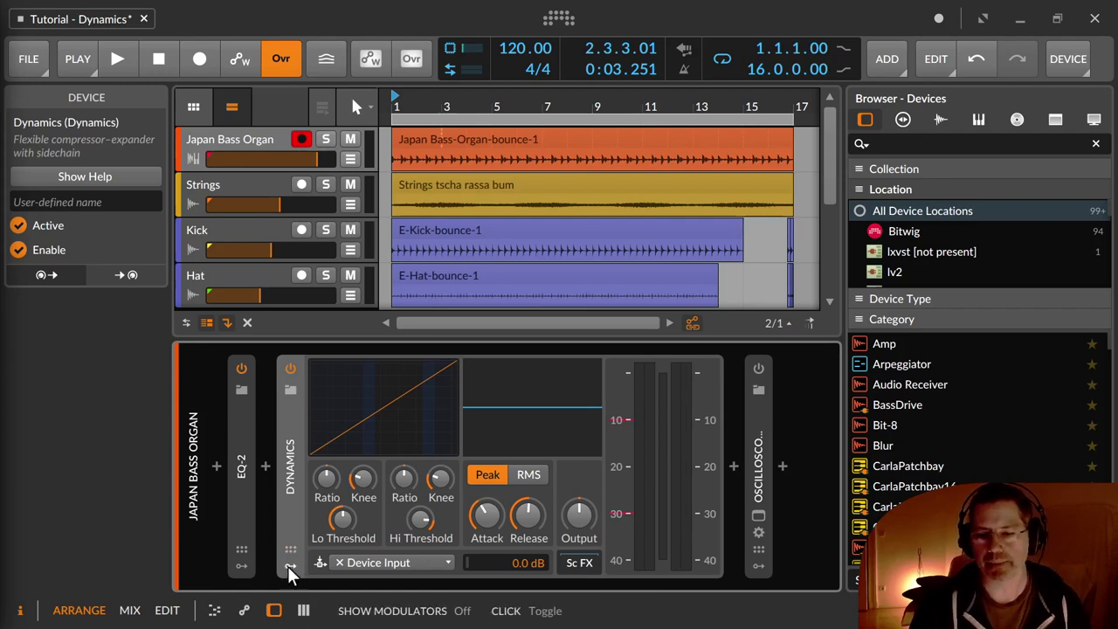
pyautogui.click(290, 566)
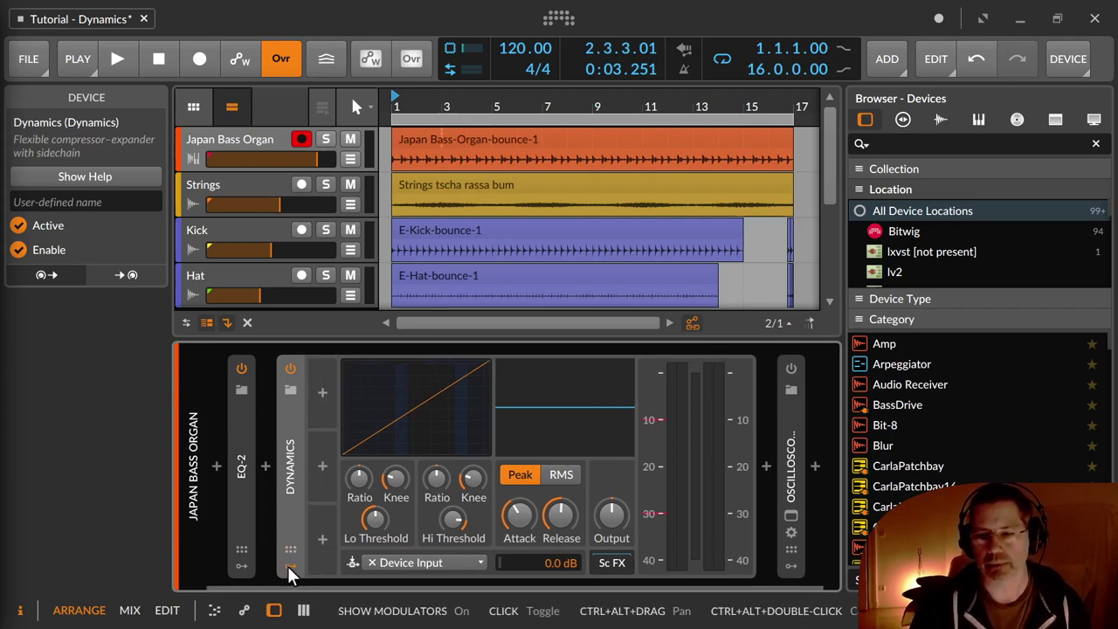
pyautogui.click(289, 566)
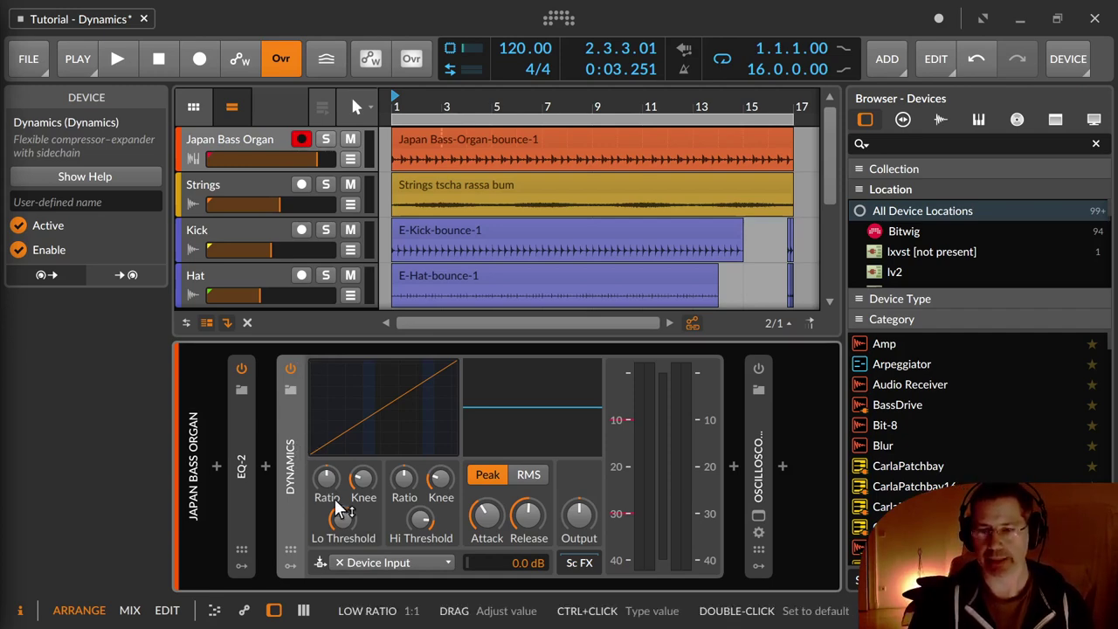
# Step: Solo the Japan Bass Organ track and start playback
pyautogui.click(247, 141)
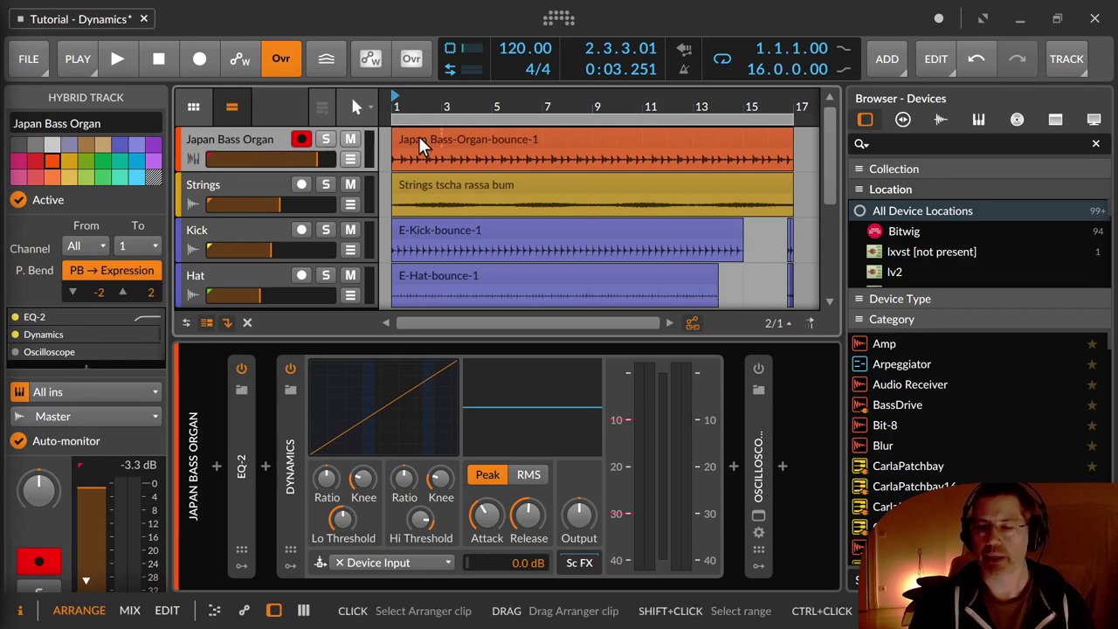
pyautogui.click(325, 140)
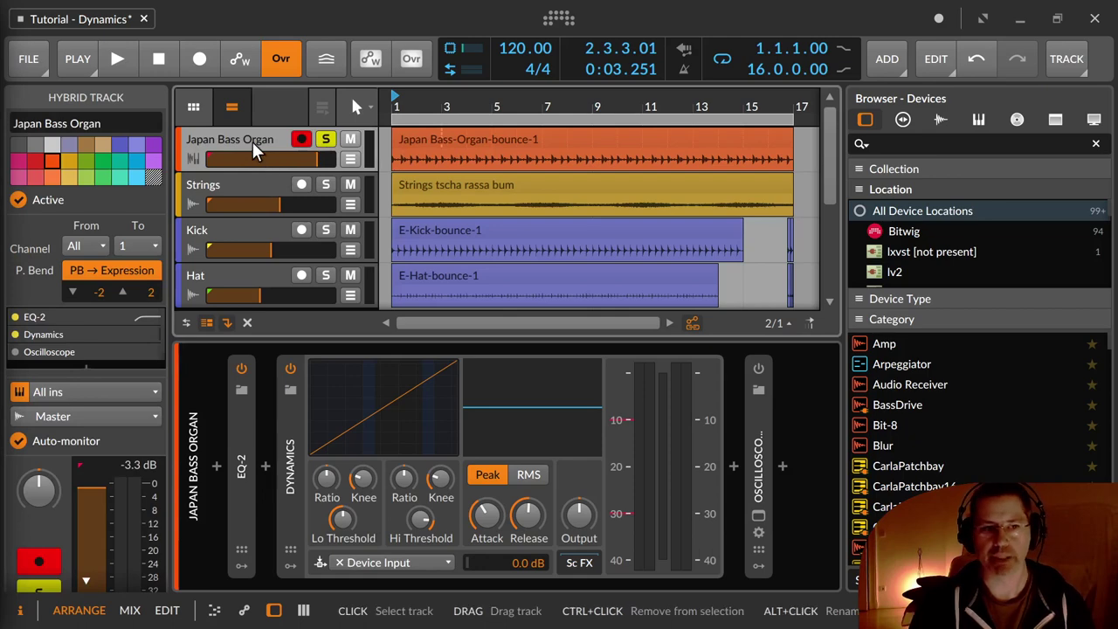
pyautogui.press('space')
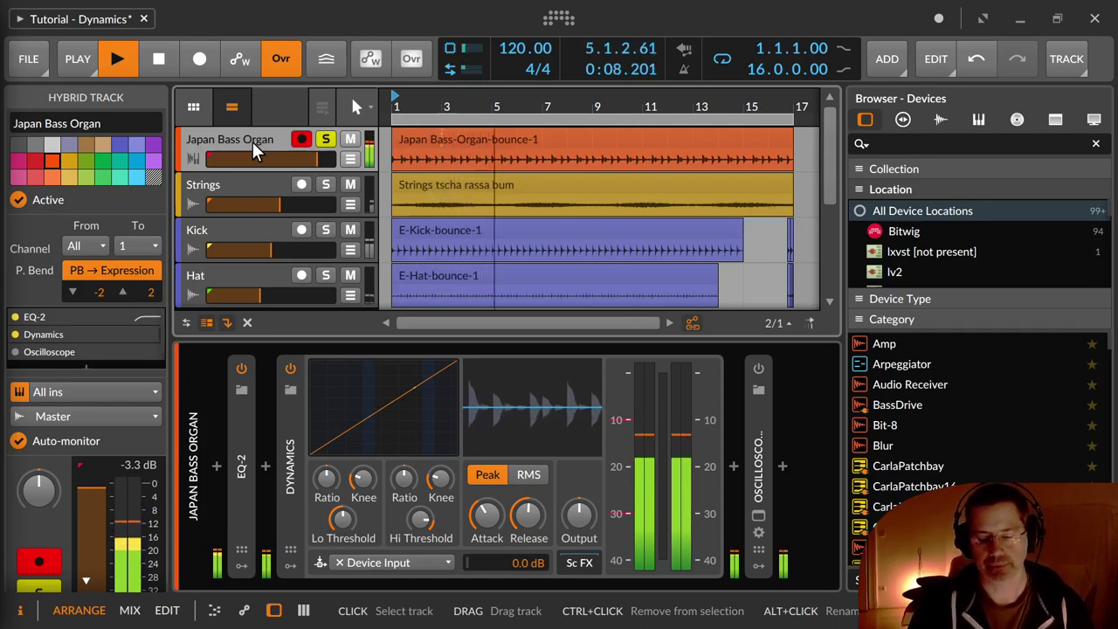
# Step: Select the Japan Bass-Organ-bounce-1 clip, then stop playback and return the playhead to the project start
pyautogui.hotkey('ctrl', '+')
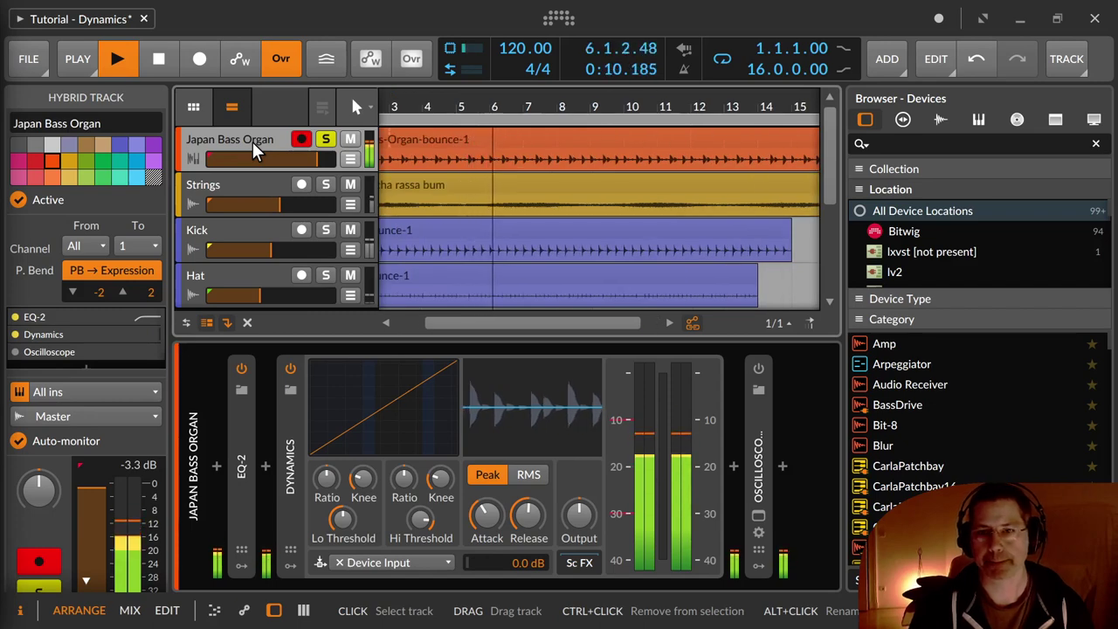
pyautogui.click(444, 139)
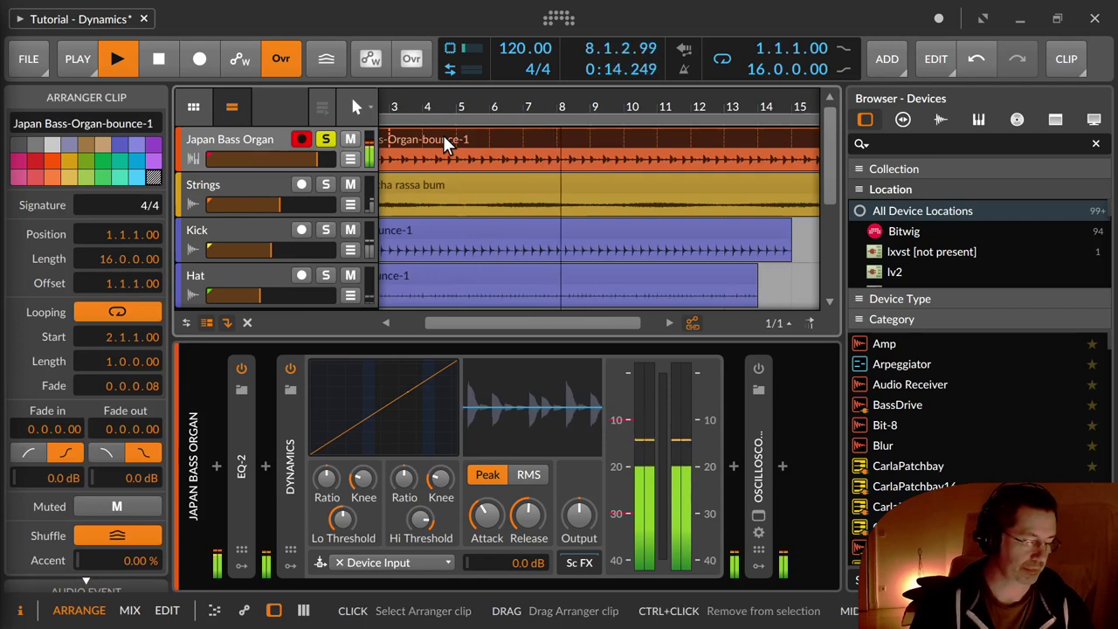
pyautogui.hotkey('ctrl', '-')
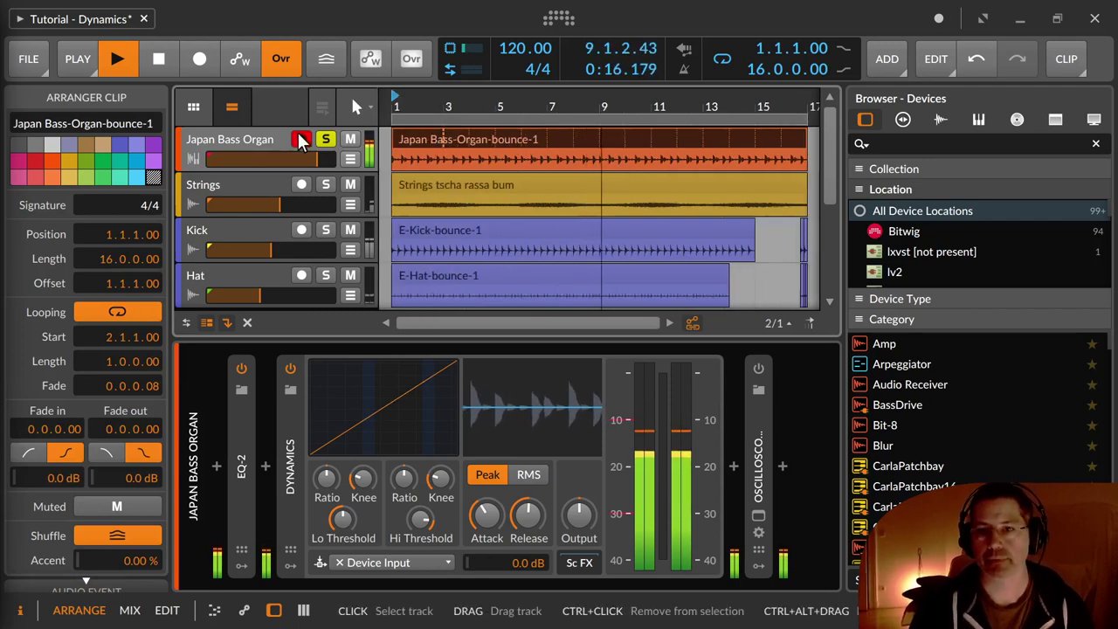
pyautogui.click(158, 66)
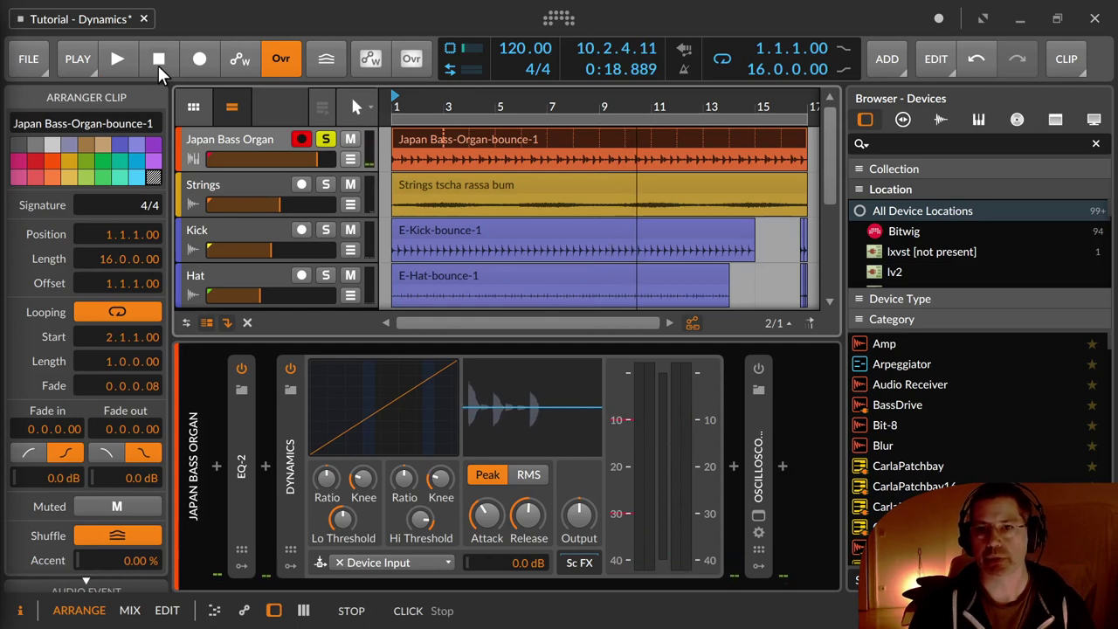
pyautogui.click(158, 65)
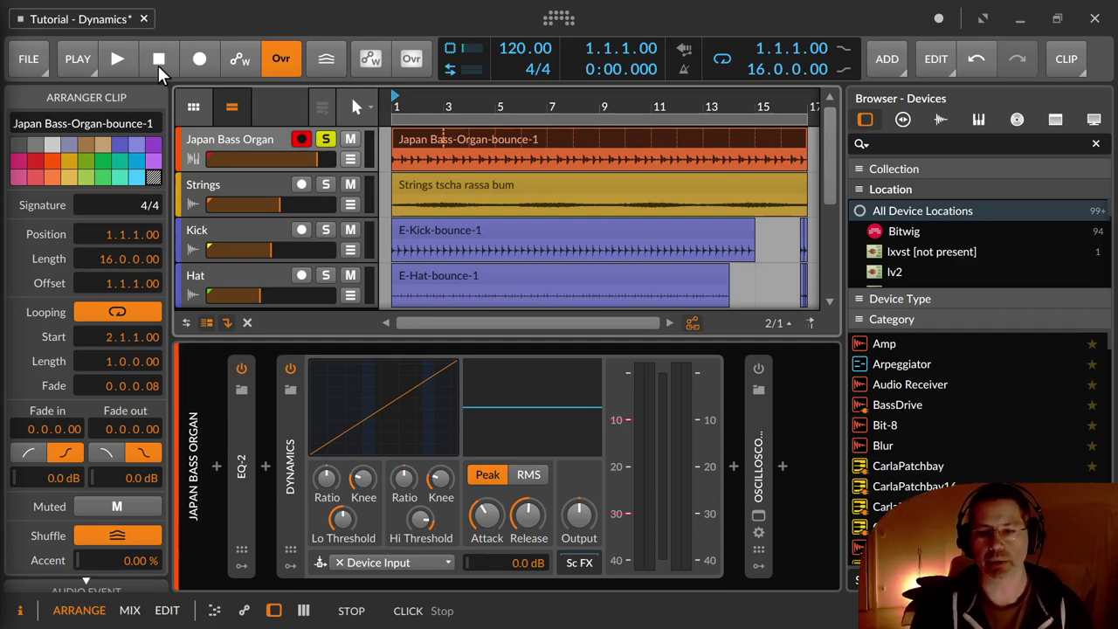
# Step: Lower the Dynamics device's high threshold to about -17.7 dB and try a high ratio of about 1:10 before restoring the neutral ratio
pyautogui.click(293, 457)
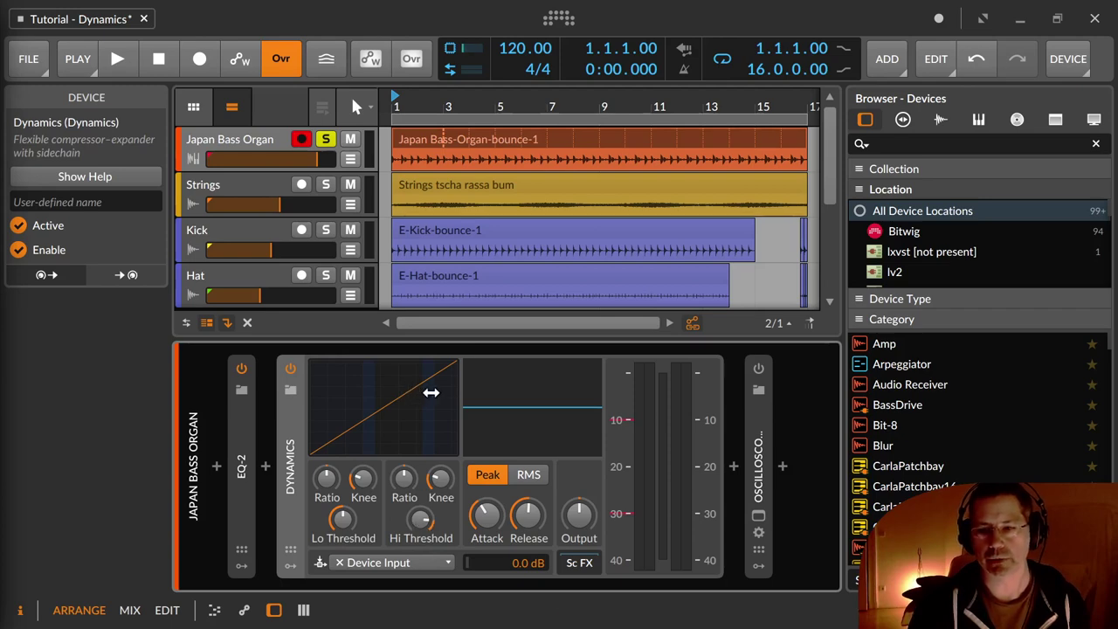
pyautogui.moveTo(429, 391); pyautogui.dragTo(414, 391)
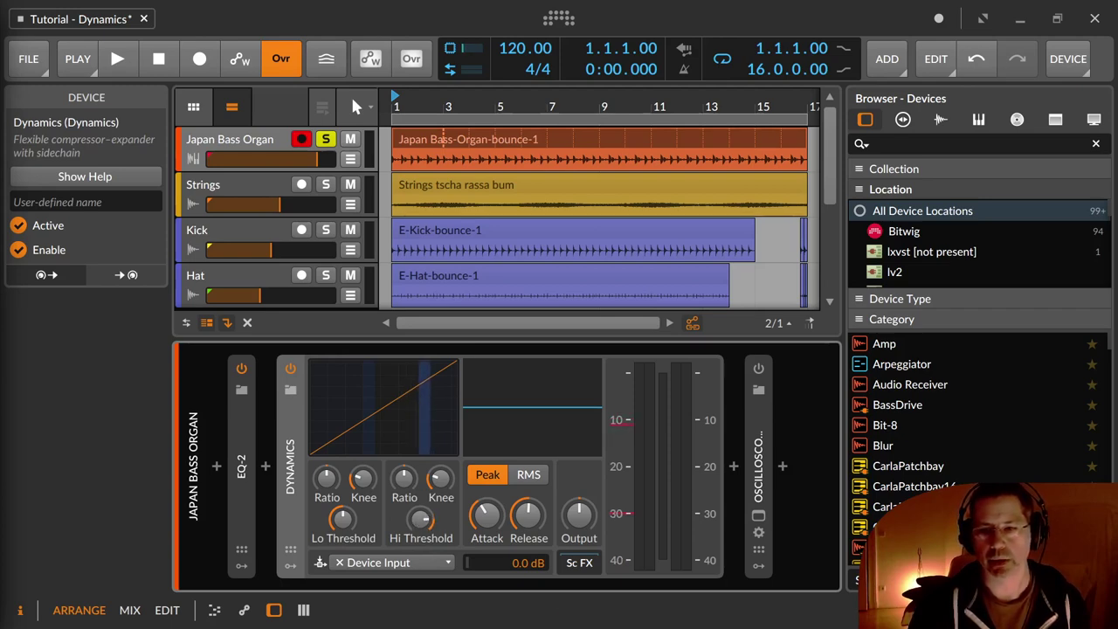
pyautogui.moveTo(422, 524); pyautogui.dragTo(422, 541)
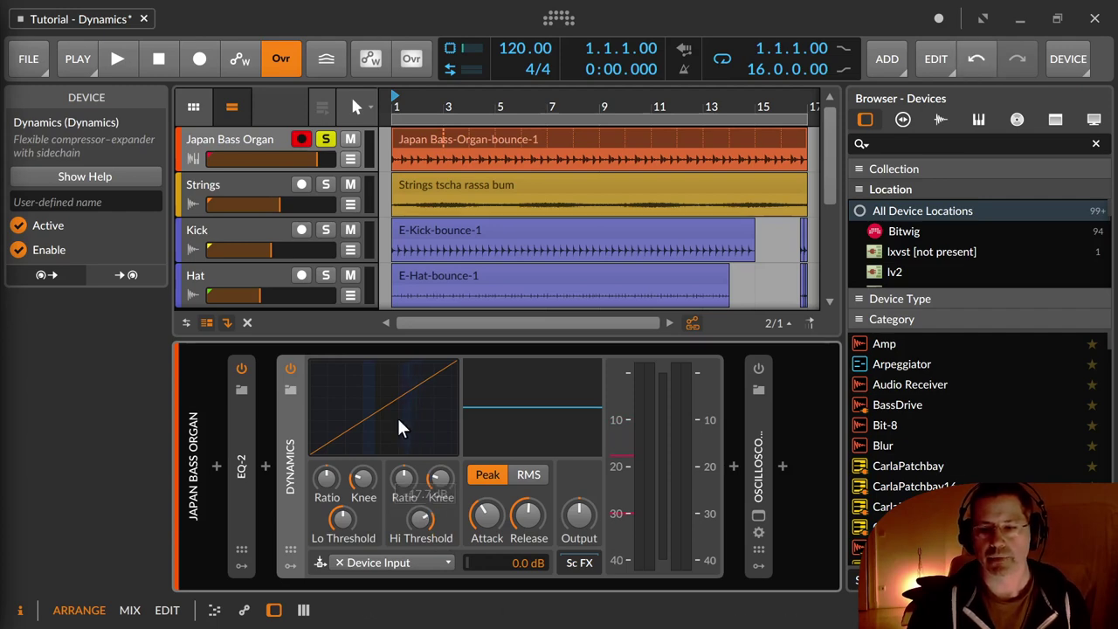
pyautogui.moveTo(406, 481); pyautogui.dragTo(406, 440)
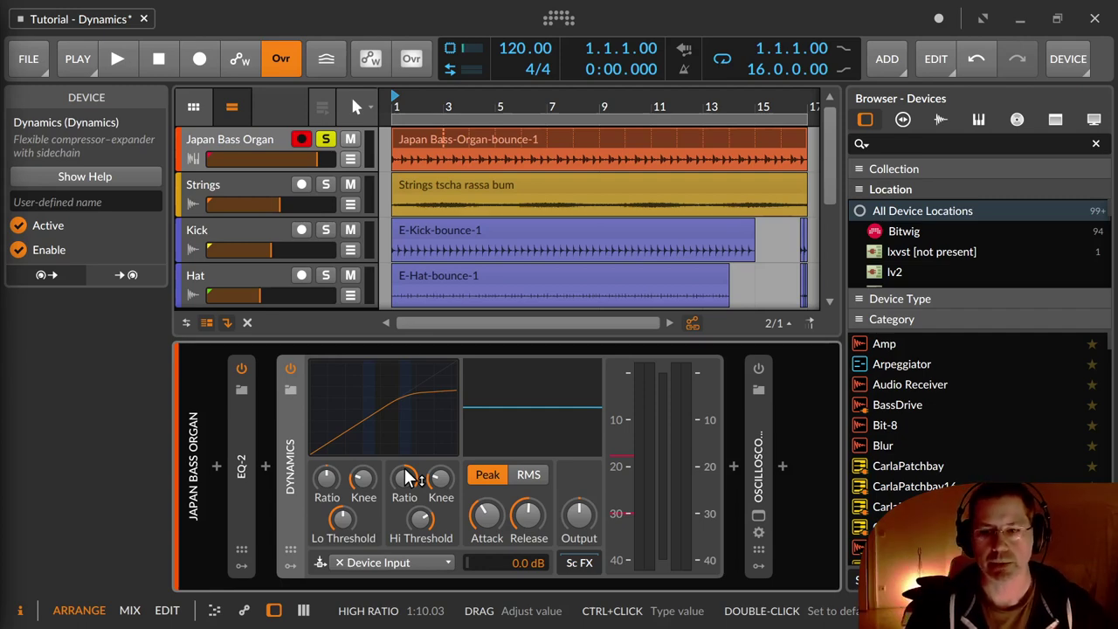
pyautogui.moveTo(408, 476); pyautogui.dragTo(408, 516)
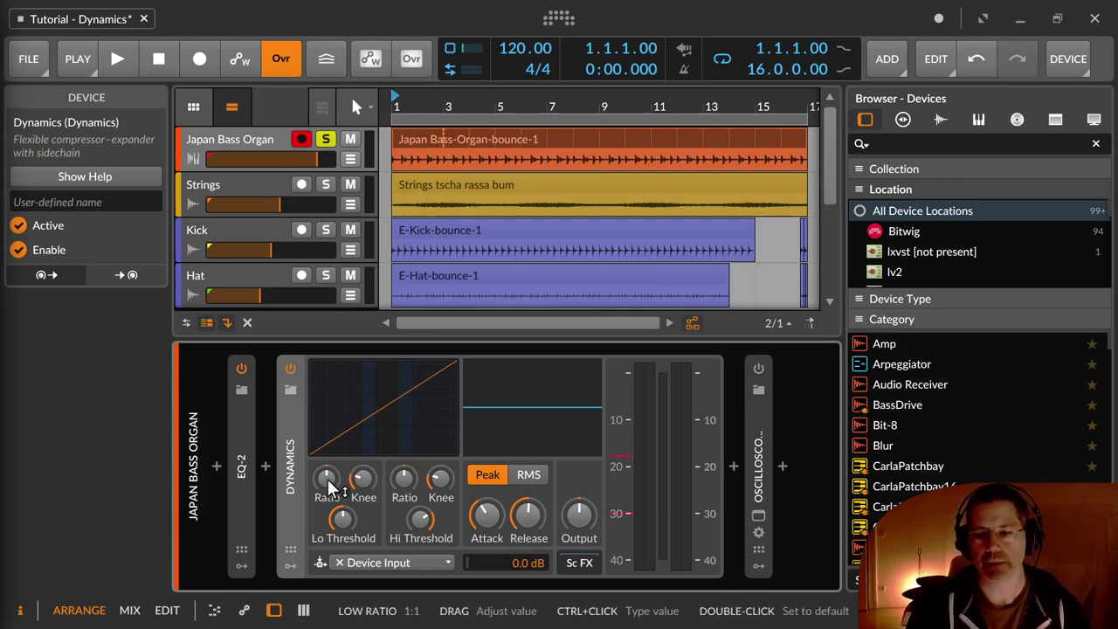
# Step: Raise the Dynamics device's low ratio to lift quiet signals, and lower the low threshold to about -34 dB
pyautogui.moveTo(327, 479); pyautogui.dragTo(327, 451)
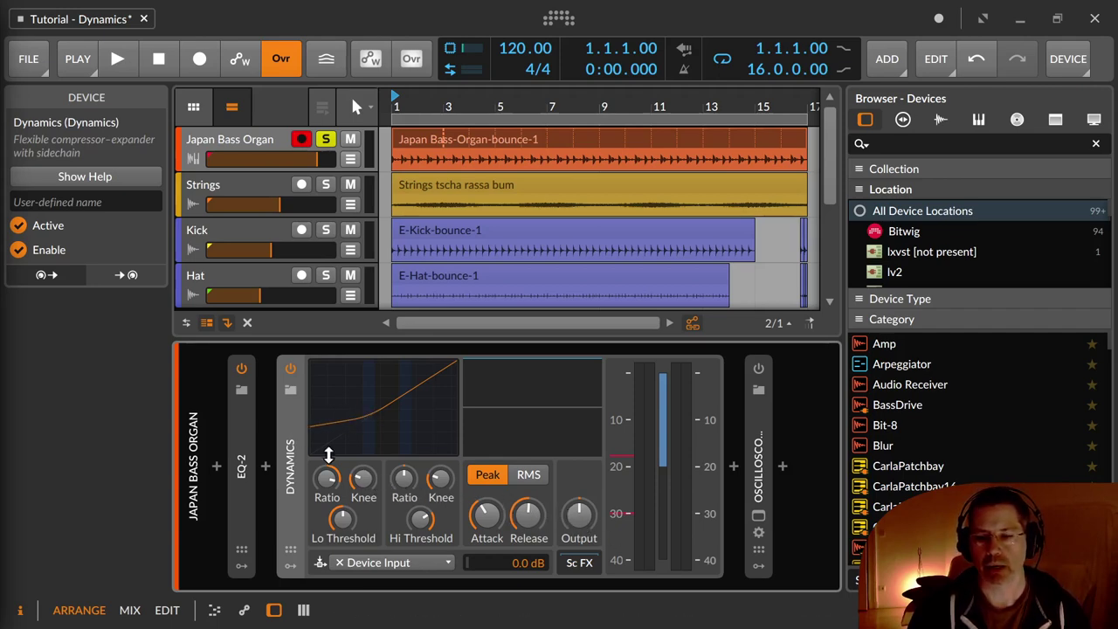
pyautogui.moveTo(335, 525); pyautogui.dragTo(335, 522)
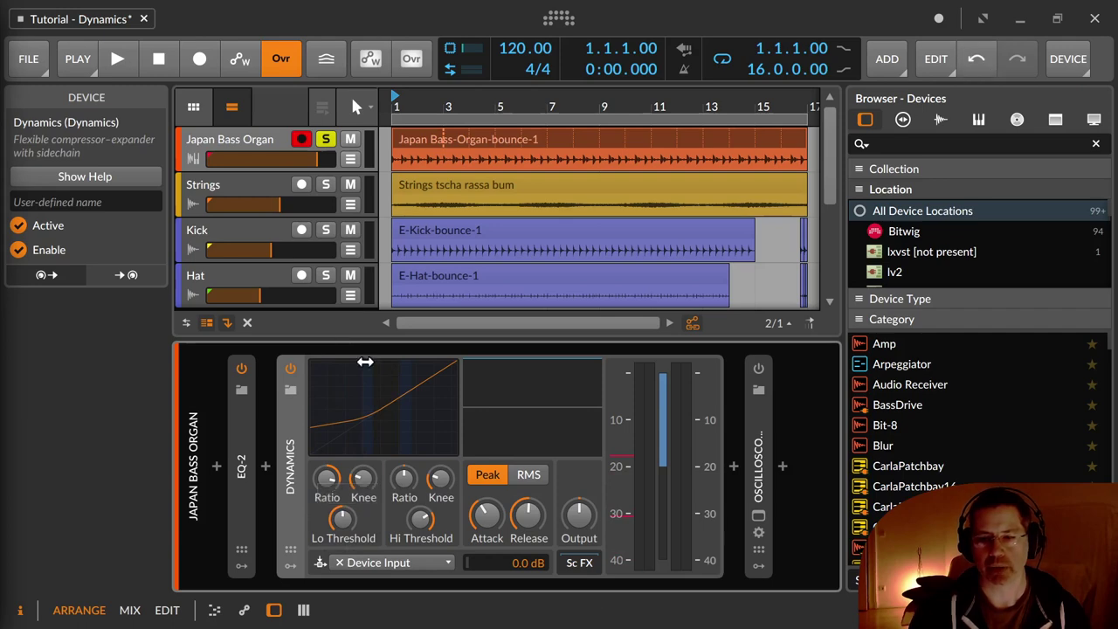
pyautogui.moveTo(364, 384); pyautogui.dragTo(403, 380)
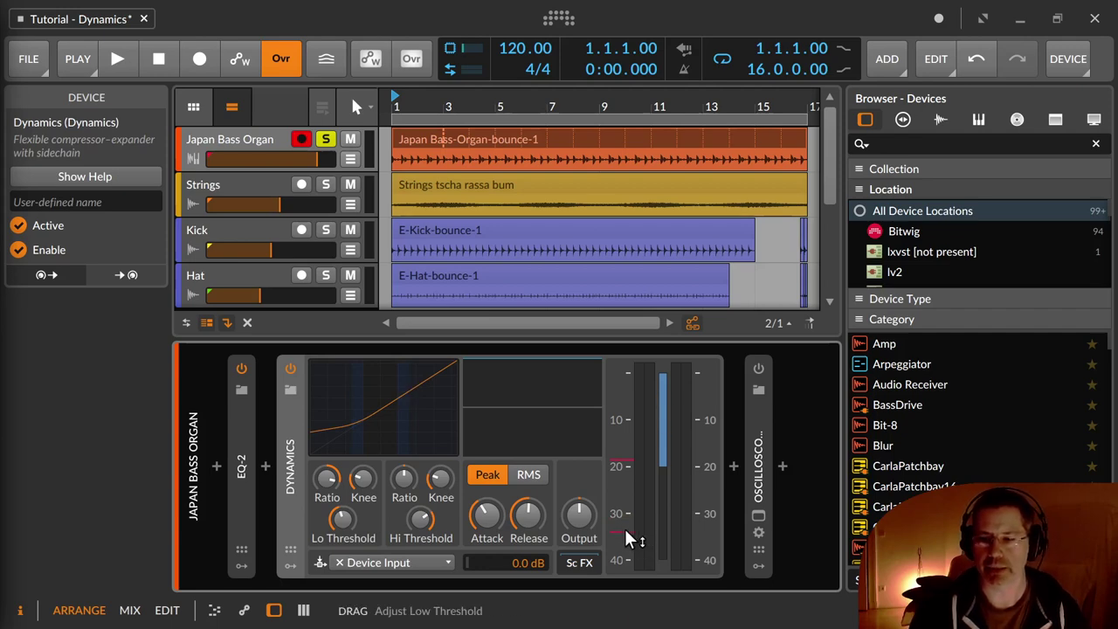
# Step: Set the low threshold to about -26 dB and the high threshold to about -14 dB using the level meter markers
pyautogui.moveTo(624, 528)
pyautogui.mouseDown()
pyautogui.moveTo(625, 492)
pyautogui.moveTo(623, 540)
pyautogui.moveTo(622, 494)
pyautogui.moveTo(624, 512)
pyautogui.mouseUp()
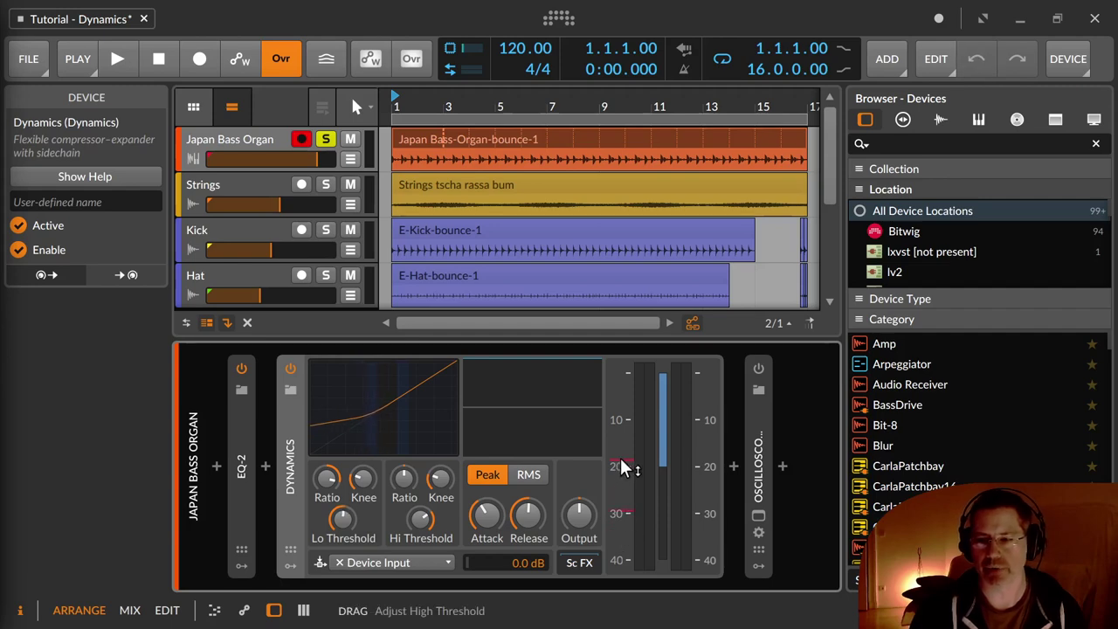
pyautogui.moveTo(624, 474)
pyautogui.mouseDown()
pyautogui.moveTo(623, 428)
pyautogui.moveTo(623, 447)
pyautogui.mouseUp()
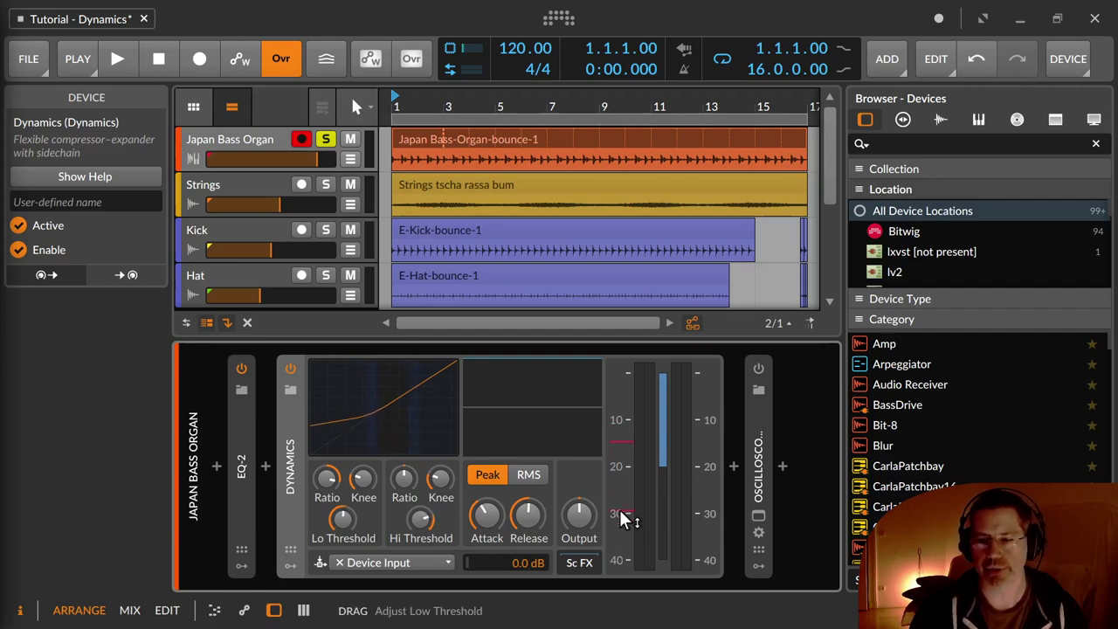
pyautogui.moveTo(619, 512); pyautogui.dragTo(617, 493)
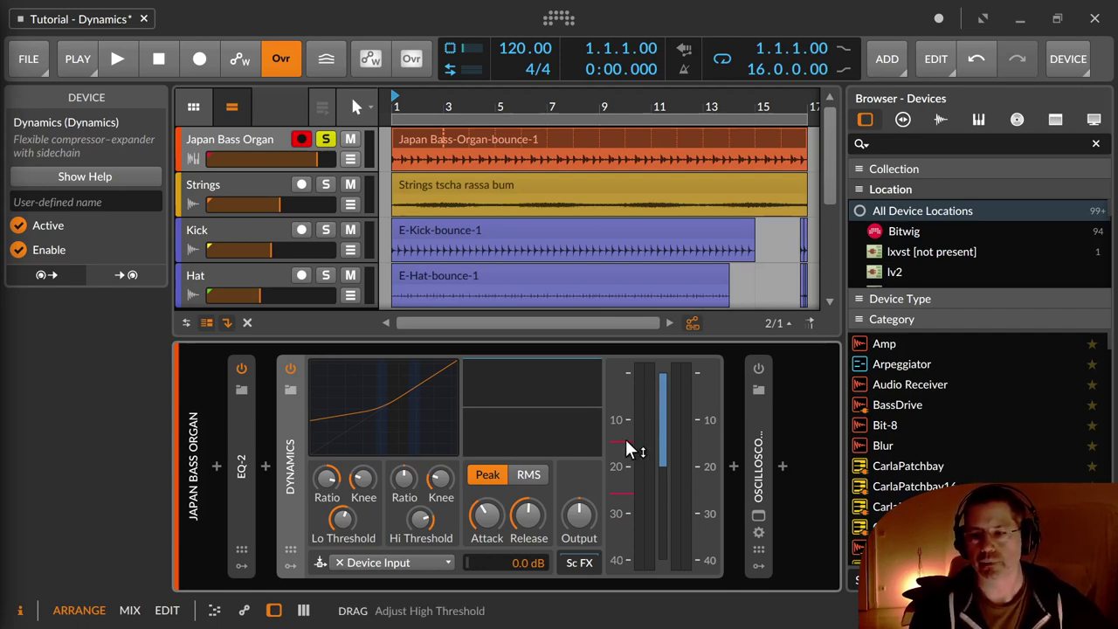
pyautogui.moveTo(626, 441); pyautogui.dragTo(625, 438)
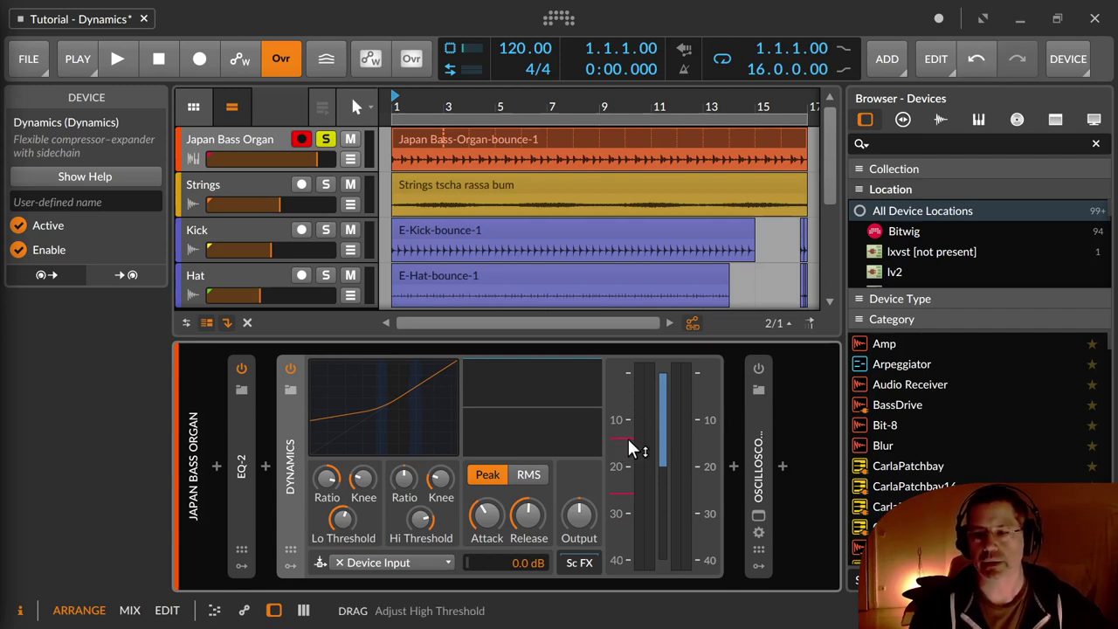
# Step: Try RMS detection, return the Dynamics device to Peak, and set its attack to 0.10 ms
pyautogui.click(533, 472)
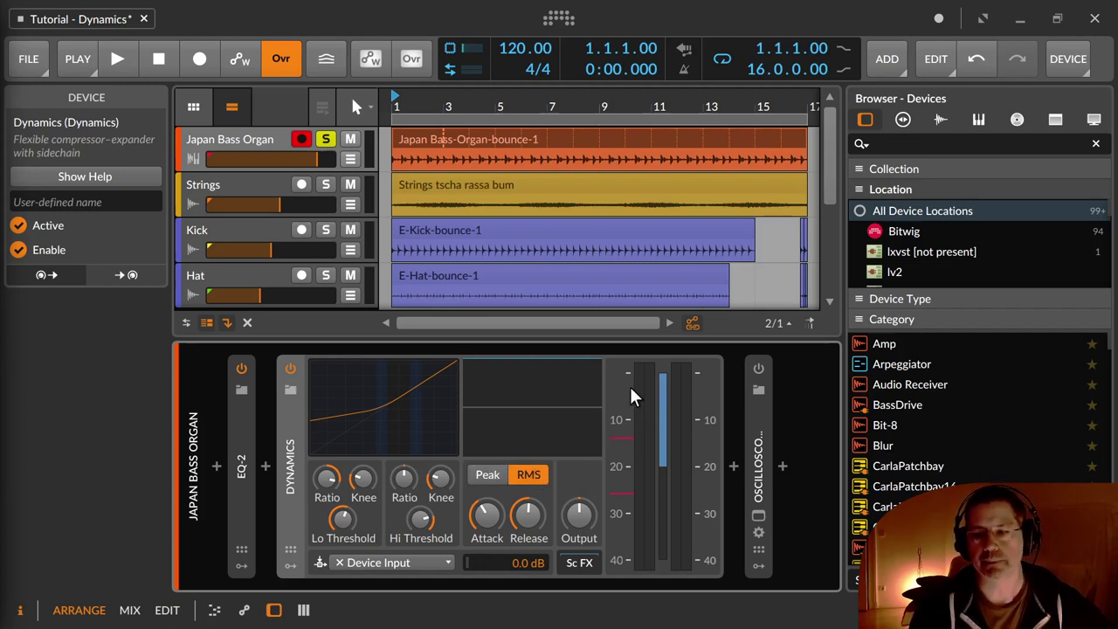
pyautogui.click(495, 474)
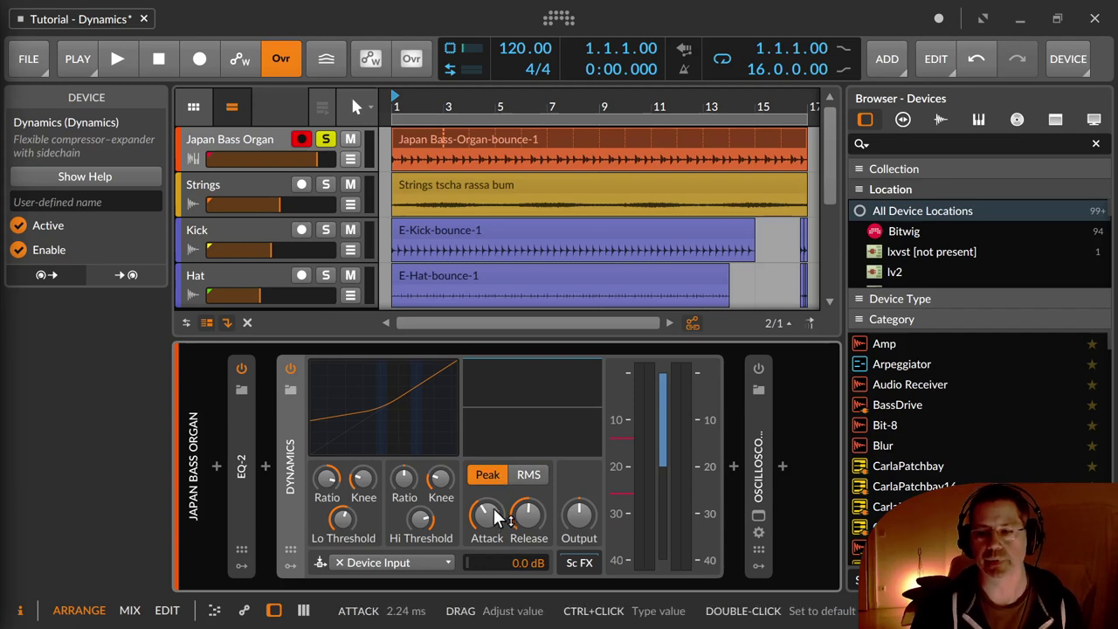
pyautogui.moveTo(492, 510)
pyautogui.mouseDown()
pyautogui.moveTo(492, 545)
pyautogui.moveTo(486, 524)
pyautogui.mouseUp()
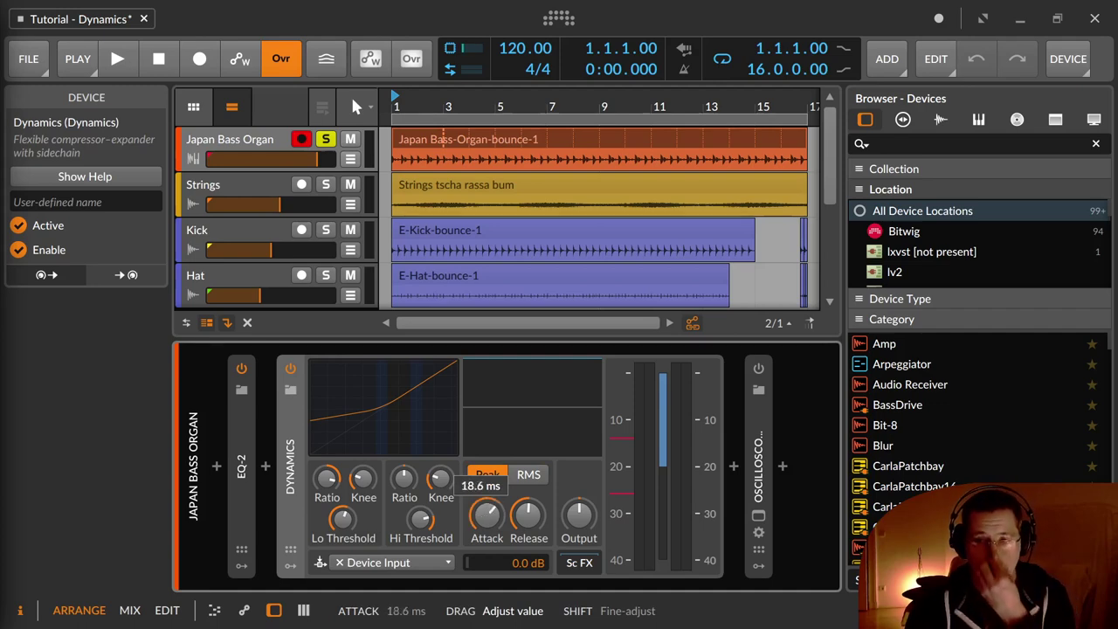
pyautogui.moveTo(487, 516)
pyautogui.mouseDown()
pyautogui.moveTo(487, 497)
pyautogui.moveTo(486, 519)
pyautogui.moveTo(493, 511)
pyautogui.mouseUp()
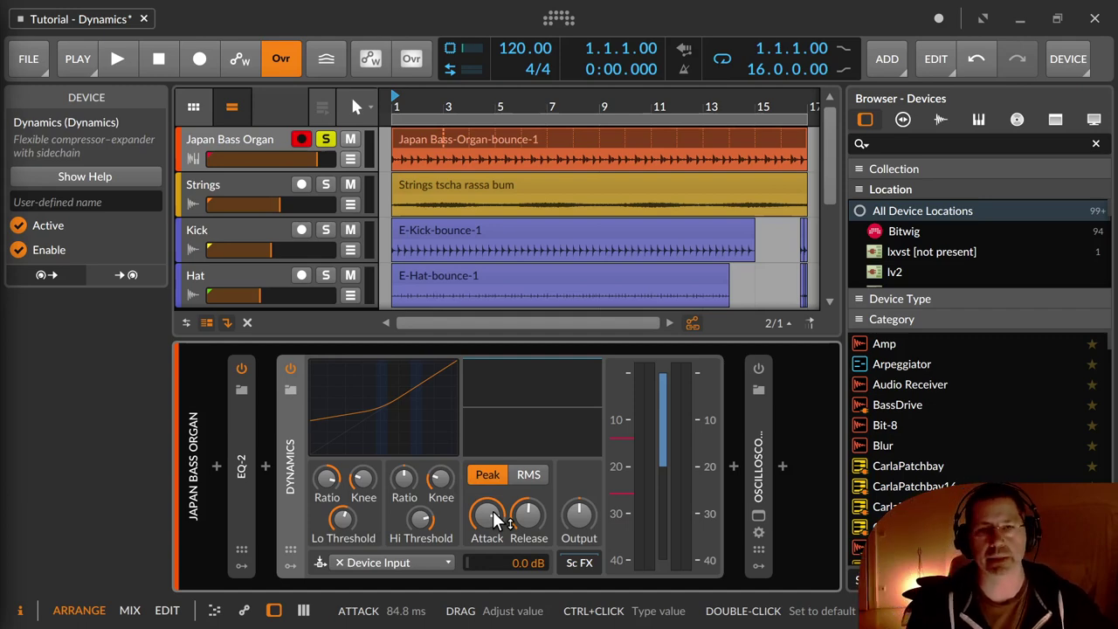
pyautogui.moveTo(493, 511); pyautogui.dragTo(493, 611)
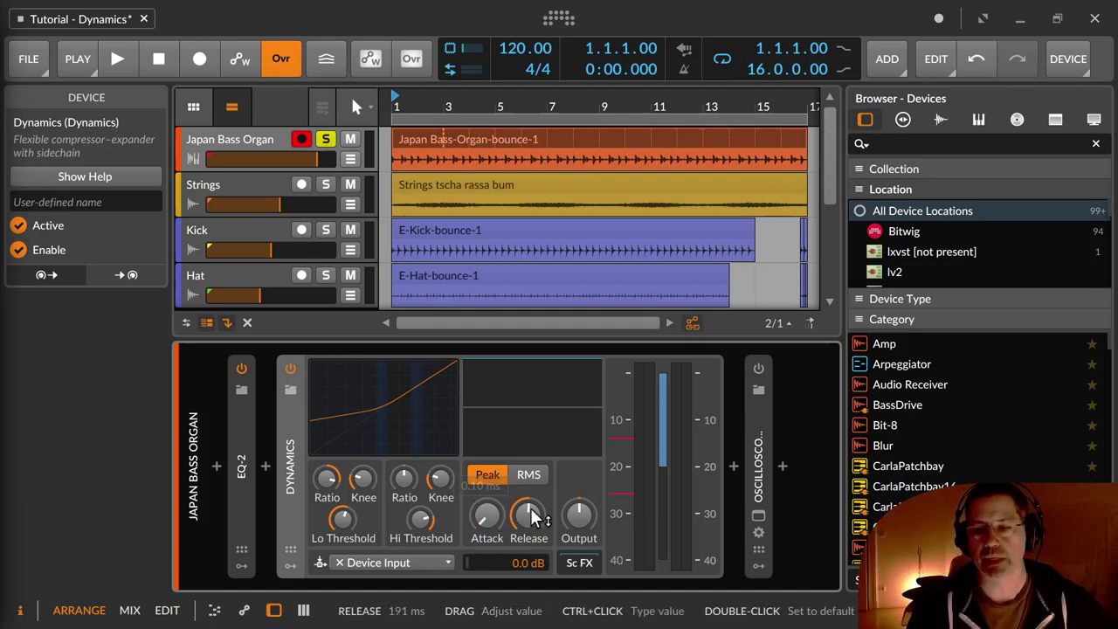
# Step: Set the Dynamics device's release to about 302 ms and reset the output gain to 0.0 dB after a small change
pyautogui.moveTo(529, 513)
pyautogui.mouseDown()
pyautogui.moveTo(487, 535)
pyautogui.moveTo(489, 524)
pyautogui.moveTo(495, 550)
pyautogui.moveTo(527, 521)
pyautogui.mouseUp()
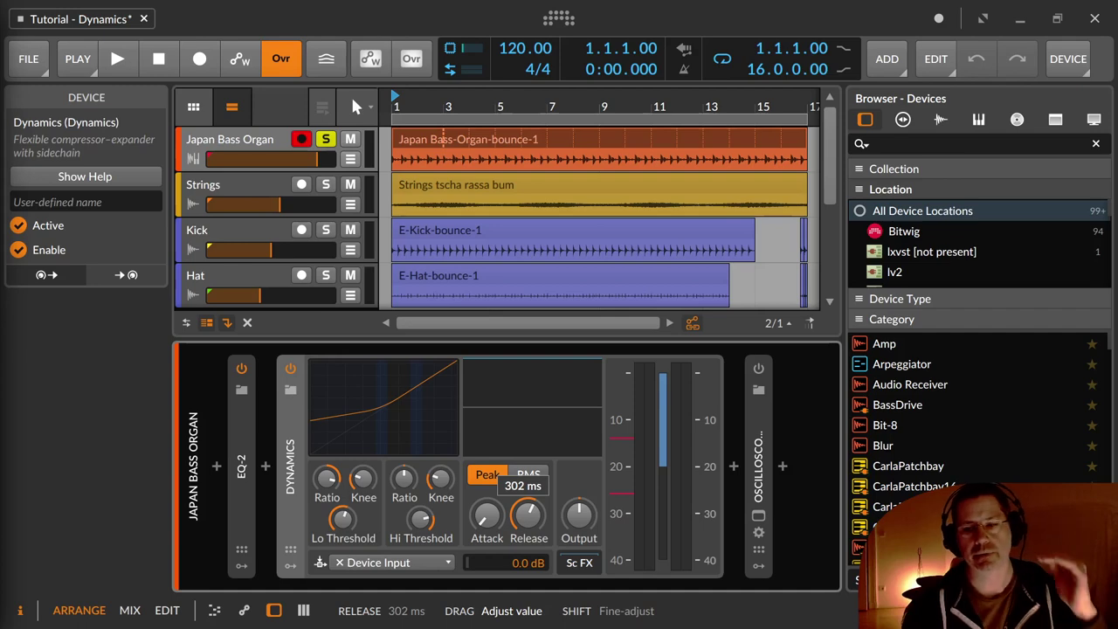
pyautogui.moveTo(525, 524); pyautogui.dragTo(525, 524)
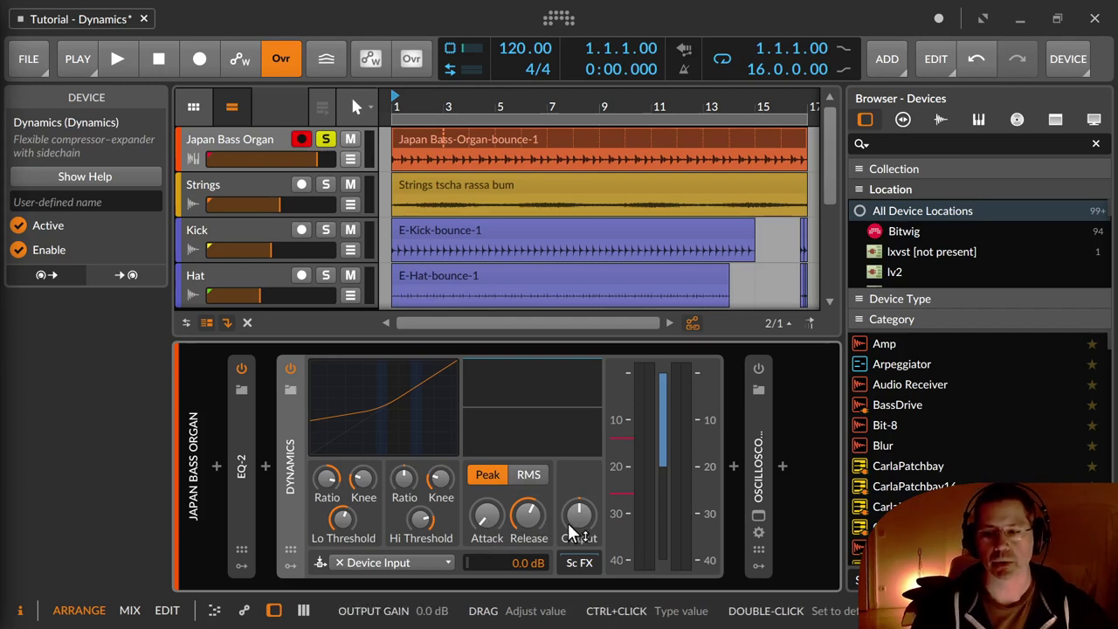
pyautogui.moveTo(571, 520)
pyautogui.mouseDown()
pyautogui.moveTo(571, 489)
pyautogui.moveTo(571, 519)
pyautogui.mouseUp()
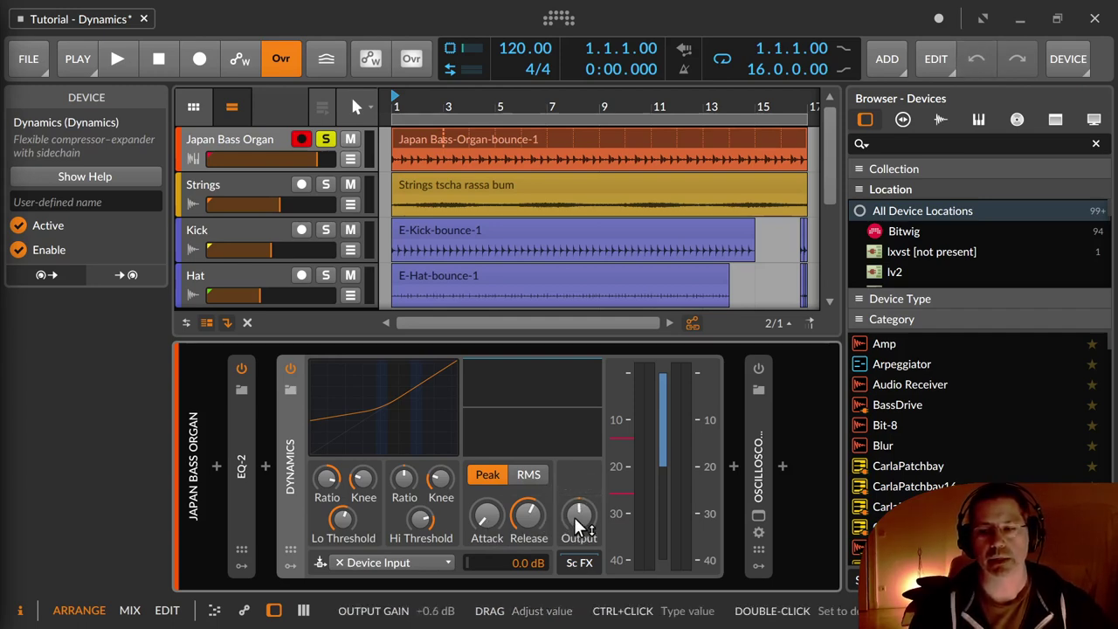
pyautogui.doubleClick(575, 516)
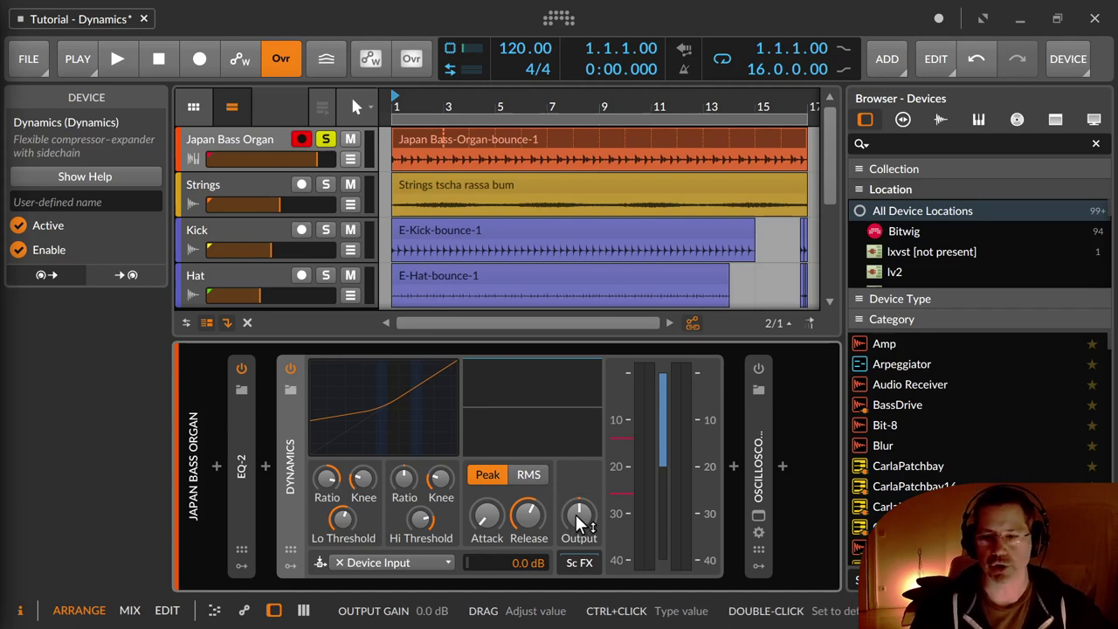
# Step: Reset the Dynamics device on the Japan Bass Organ track by loading its default preset
pyautogui.click(472, 136)
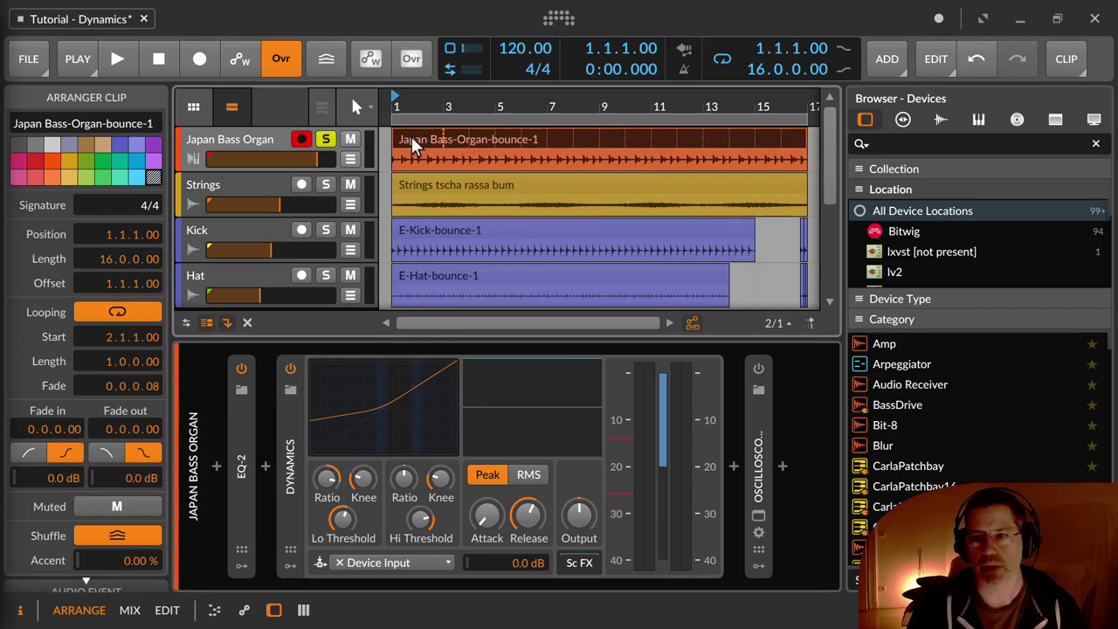
pyautogui.moveTo(325, 477)
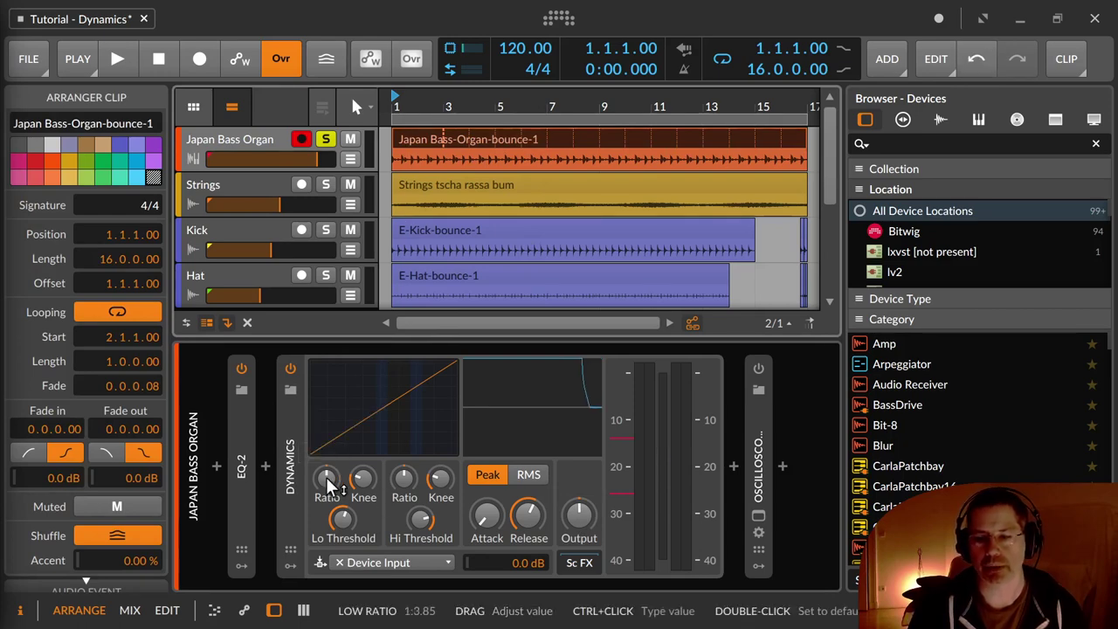
pyautogui.rightClick(293, 467)
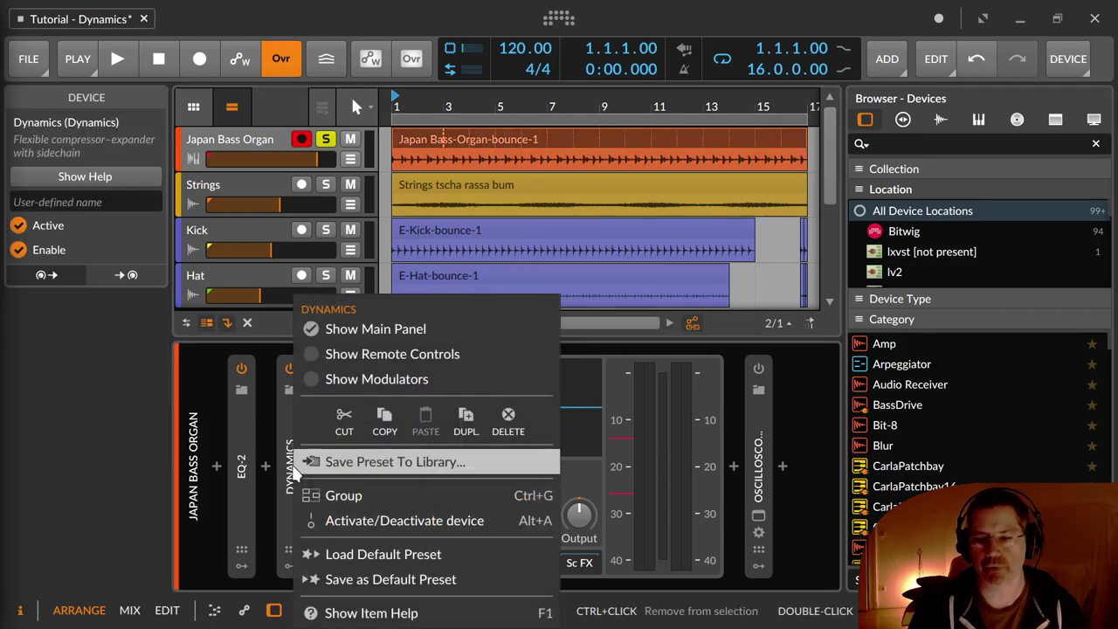
pyautogui.click(374, 559)
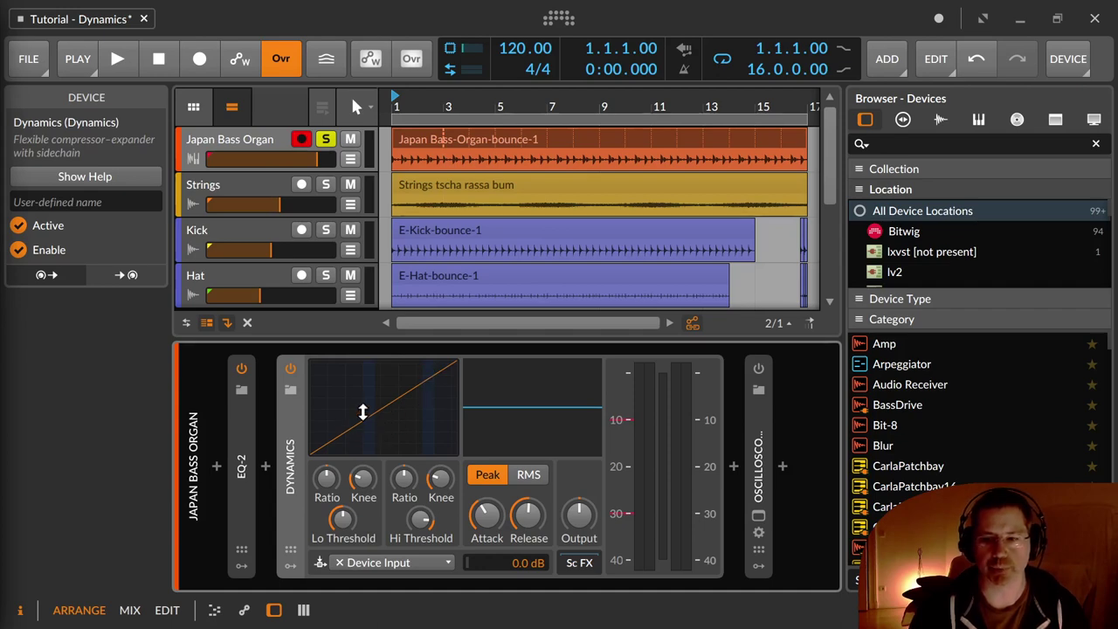
# Step: Play the soloed track while raising the Dynamics low threshold to about -20 dB and increasing the low ratio, then stop playback
pyautogui.press('space')
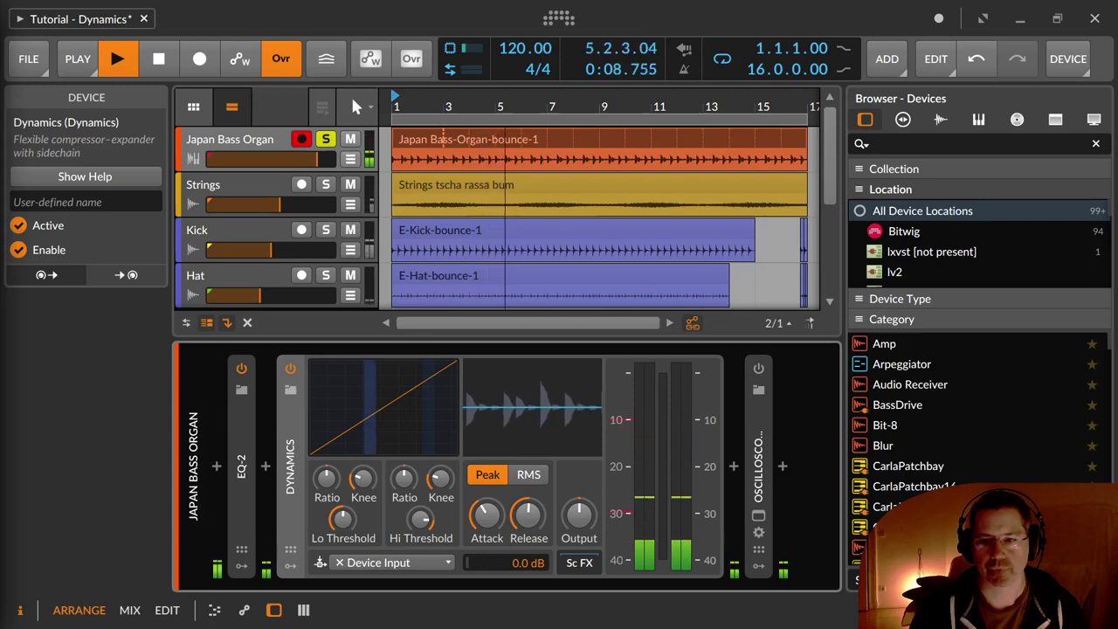
pyautogui.moveTo(371, 432); pyautogui.dragTo(386, 432)
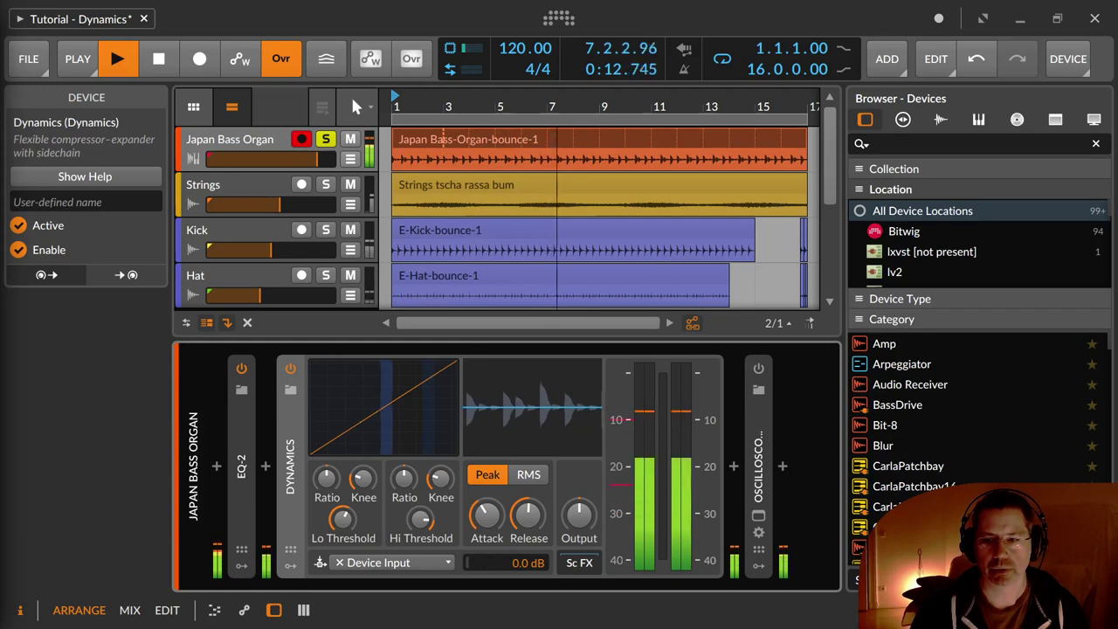
pyautogui.moveTo(386, 431); pyautogui.dragTo(396, 431)
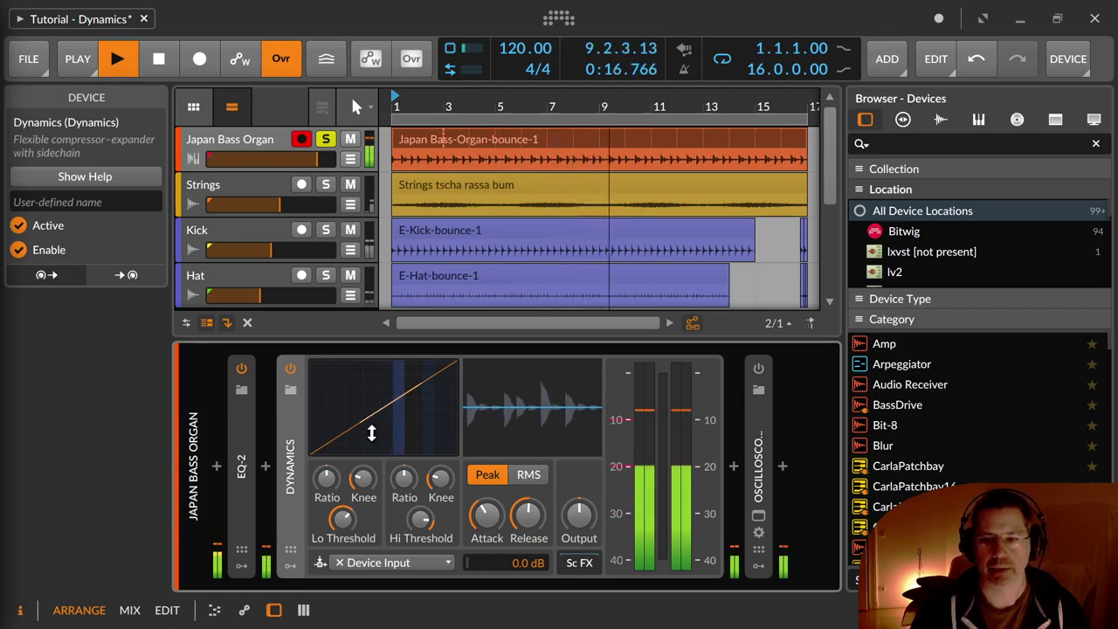
pyautogui.moveTo(332, 494); pyautogui.dragTo(332, 379)
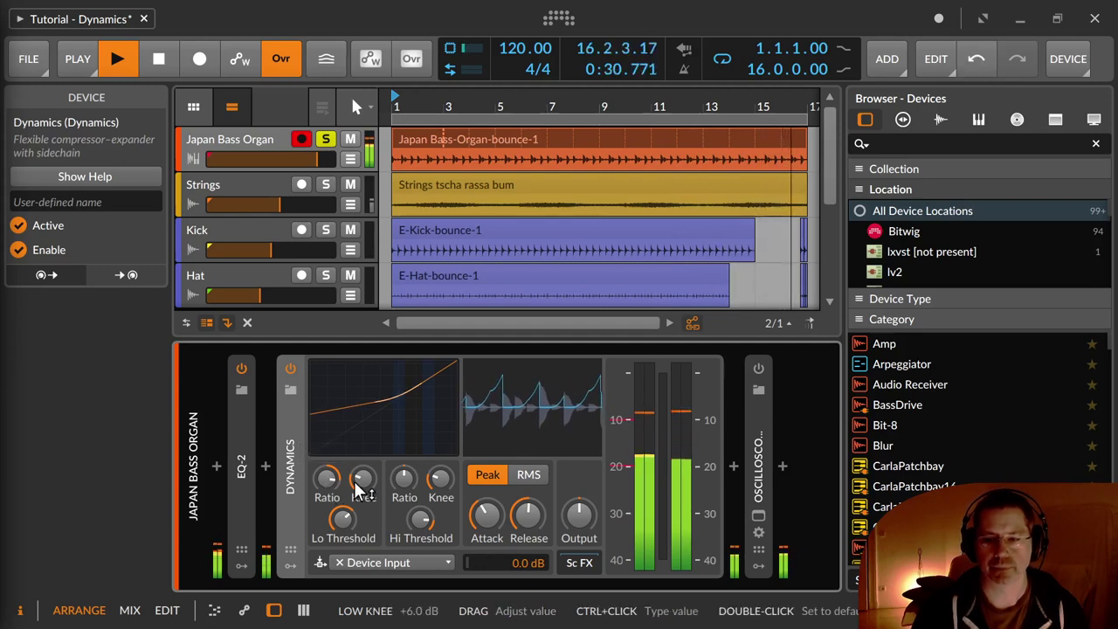
pyautogui.press('space')
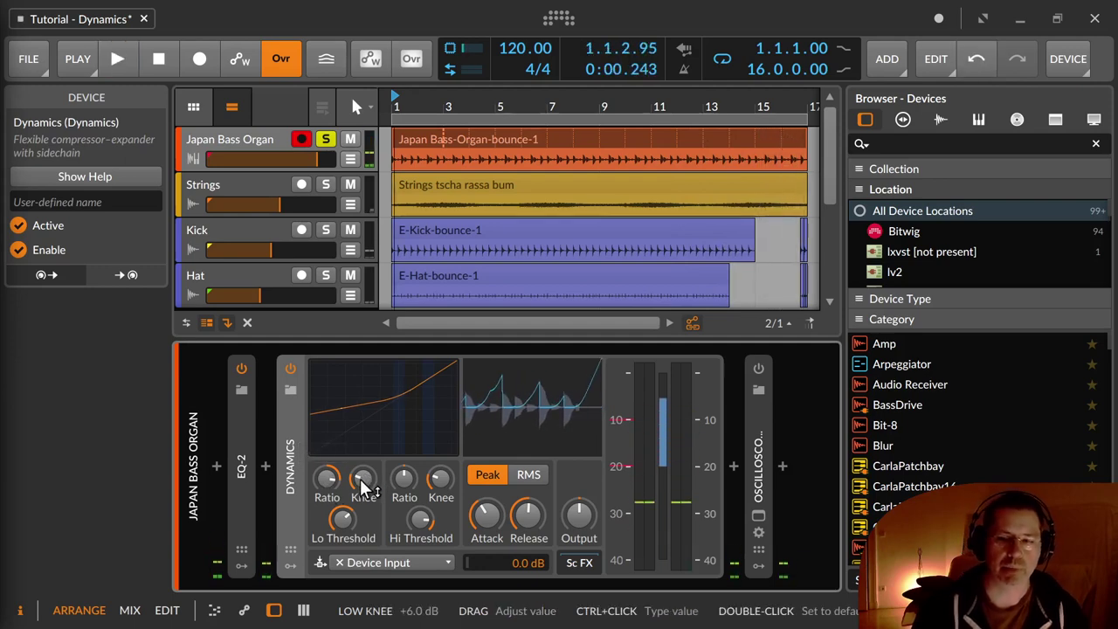
# Step: Set the low knee to 0.0 dB and raise the low ratio until the curve below the low threshold is almost flat
pyautogui.moveTo(364, 481); pyautogui.dragTo(366, 472)
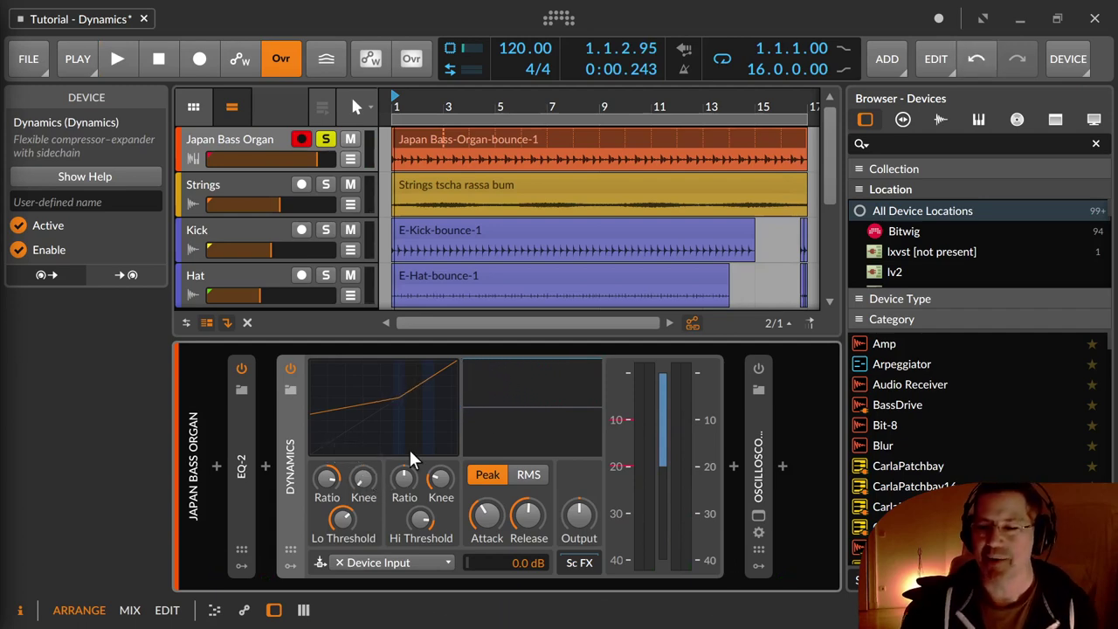
pyautogui.moveTo(364, 480); pyautogui.dragTo(369, 475)
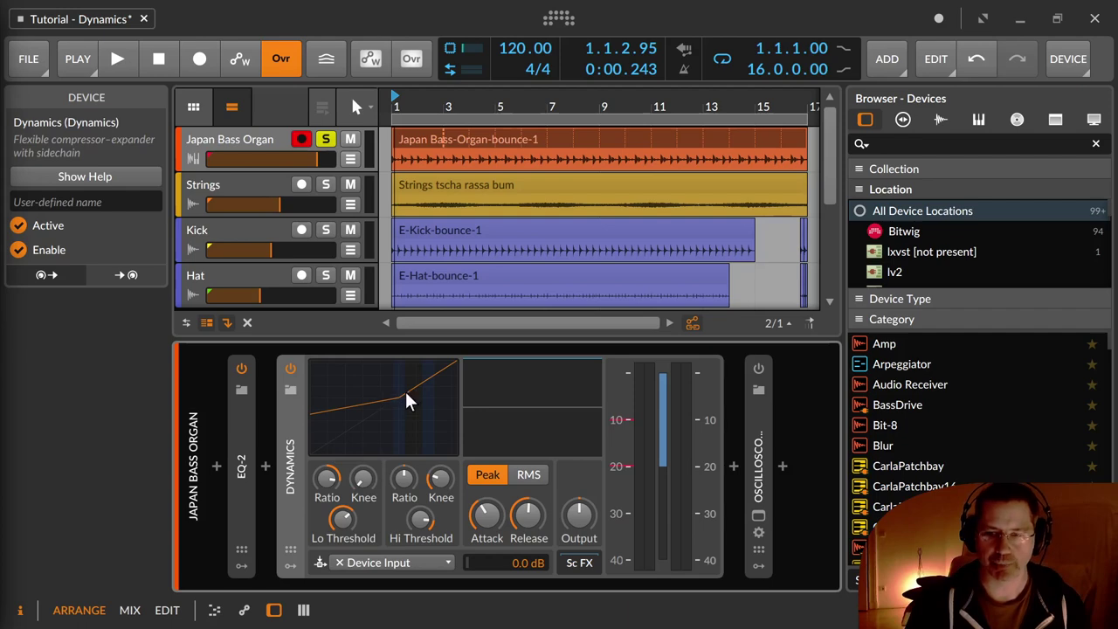
pyautogui.moveTo(330, 474); pyautogui.dragTo(330, 454)
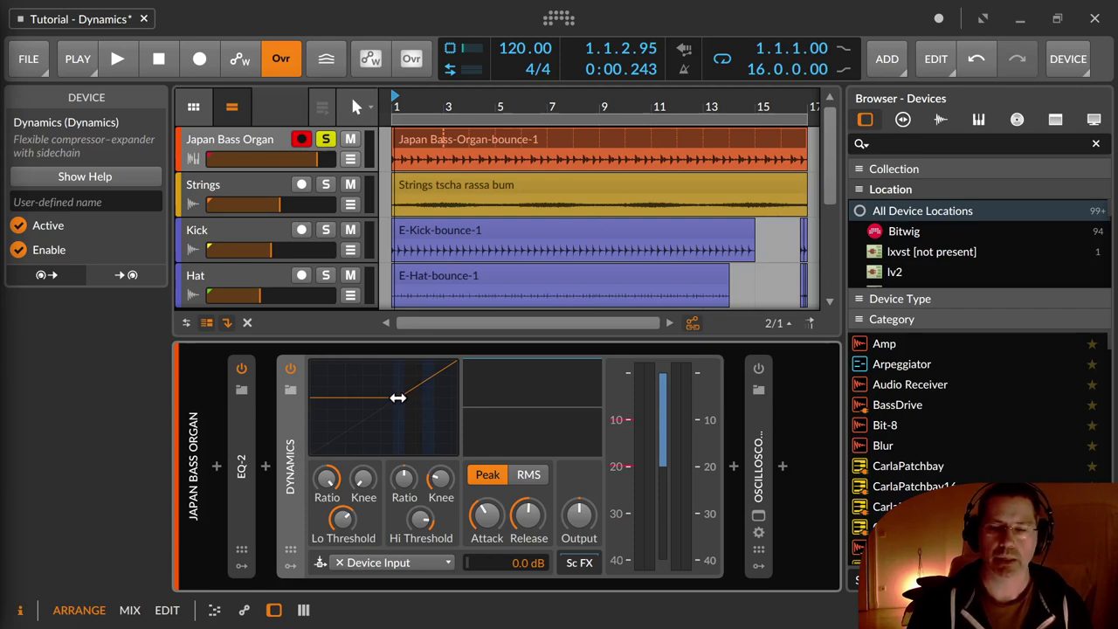
pyautogui.moveTo(327, 477)
pyautogui.mouseDown()
pyautogui.moveTo(327, 461)
pyautogui.moveTo(330, 489)
pyautogui.mouseUp()
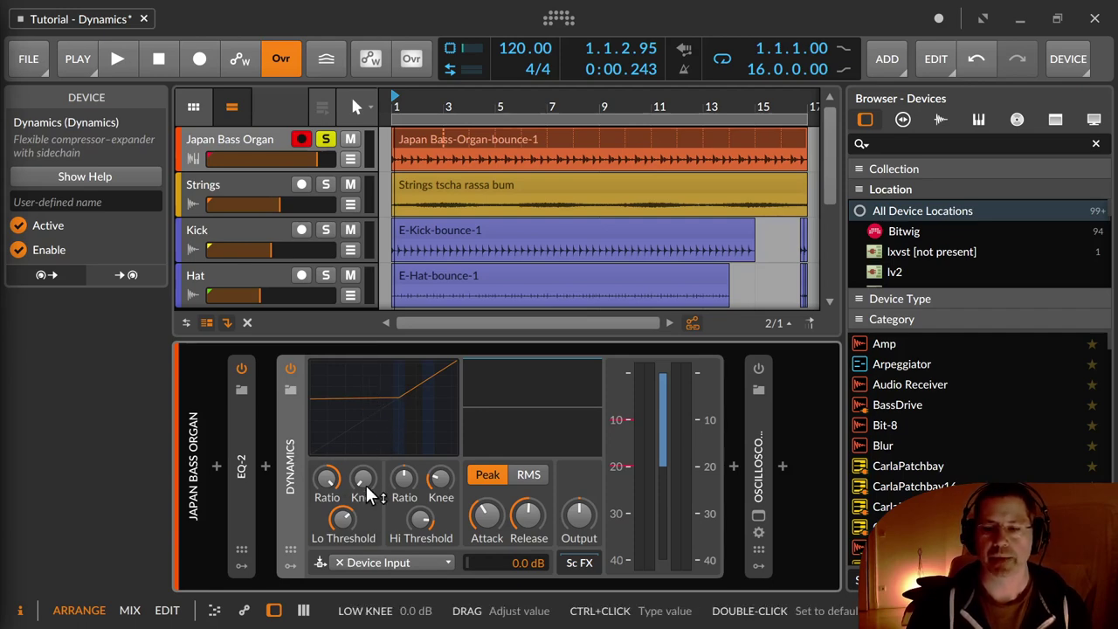
# Step: Try wider low knees of +4.5 dB and +13.3 dB or more, then return the knee to 0.0 dB and reduce the low ratio
pyautogui.moveTo(363, 482); pyautogui.dragTo(364, 479)
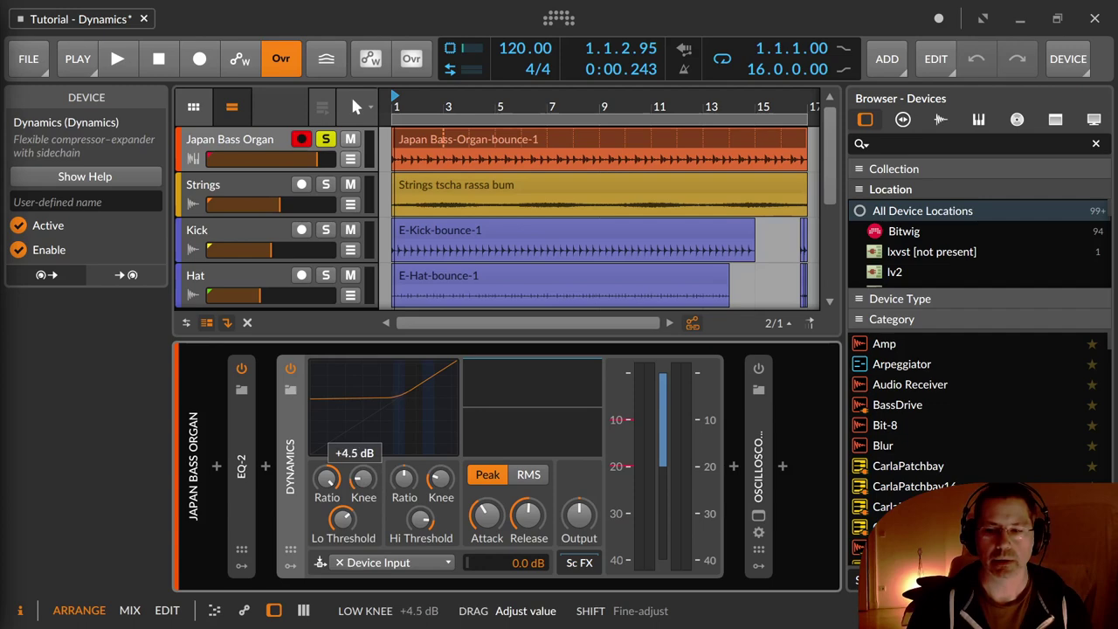
pyautogui.moveTo(363, 479); pyautogui.dragTo(363, 464)
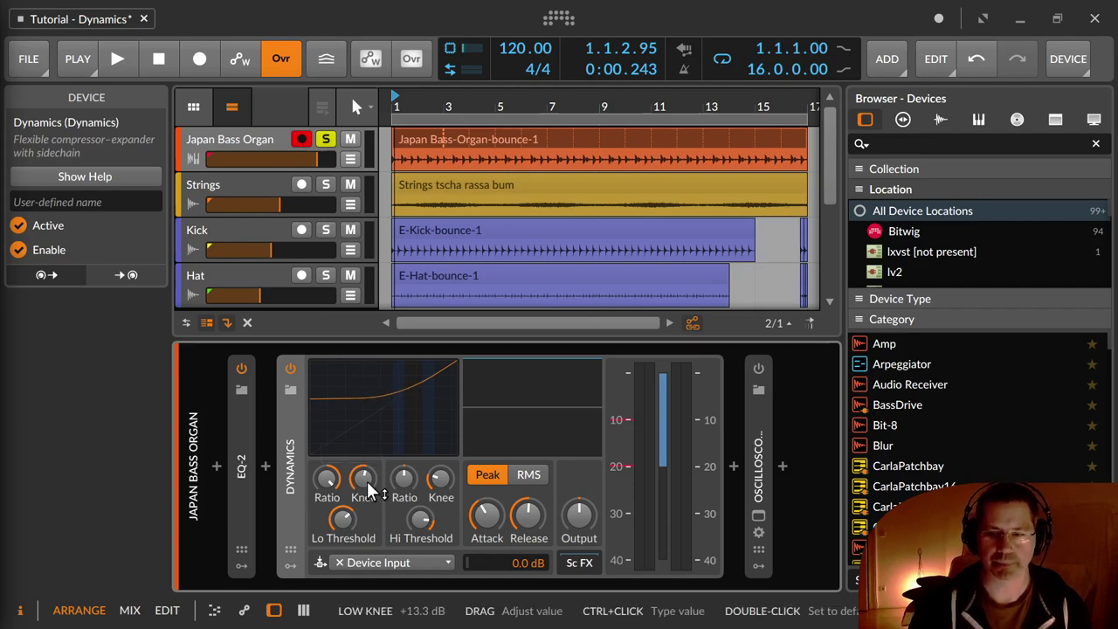
pyautogui.moveTo(363, 477); pyautogui.dragTo(364, 473)
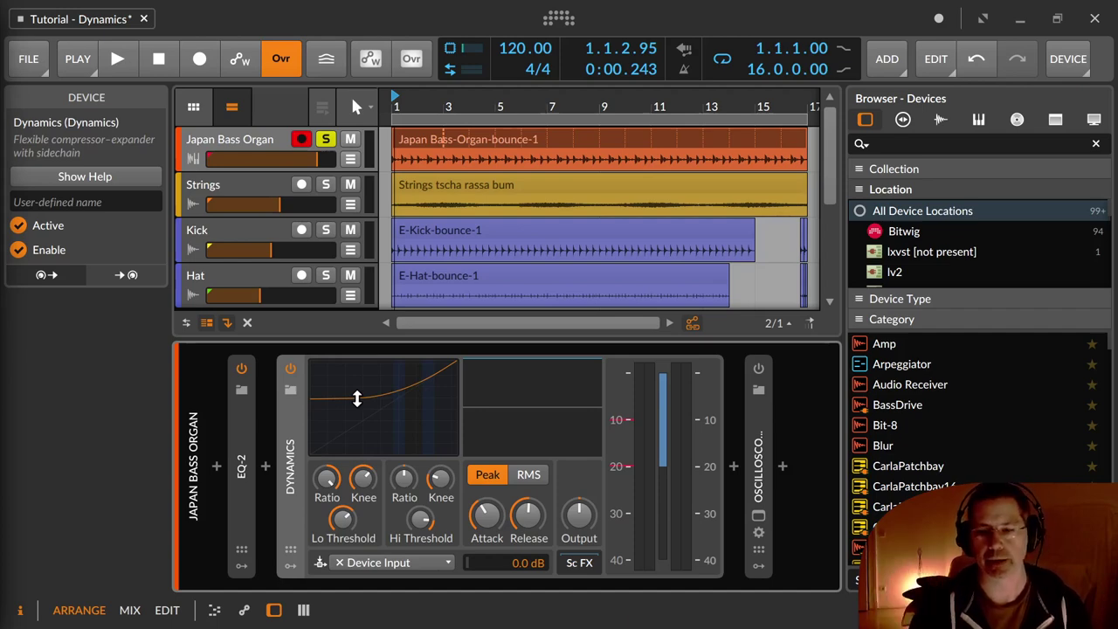
pyautogui.moveTo(360, 481); pyautogui.dragTo(326, 478)
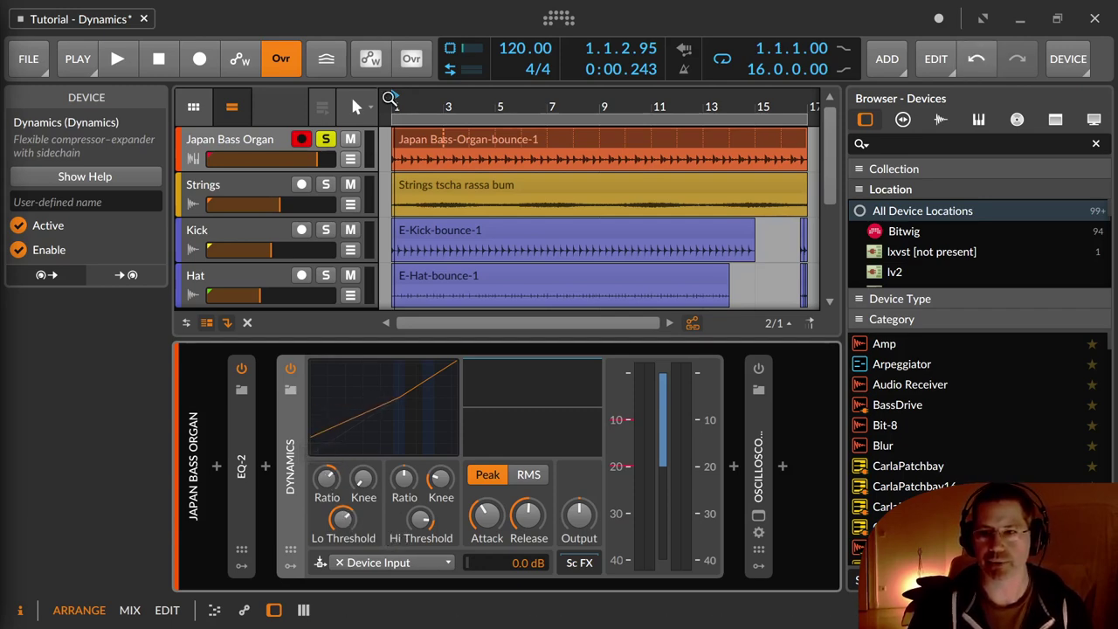
# Step: During playback, set the low threshold to about -16 dB and the low ratio to about 1:2.69, and compare with the Dynamics device bypassed
pyautogui.click(263, 139)
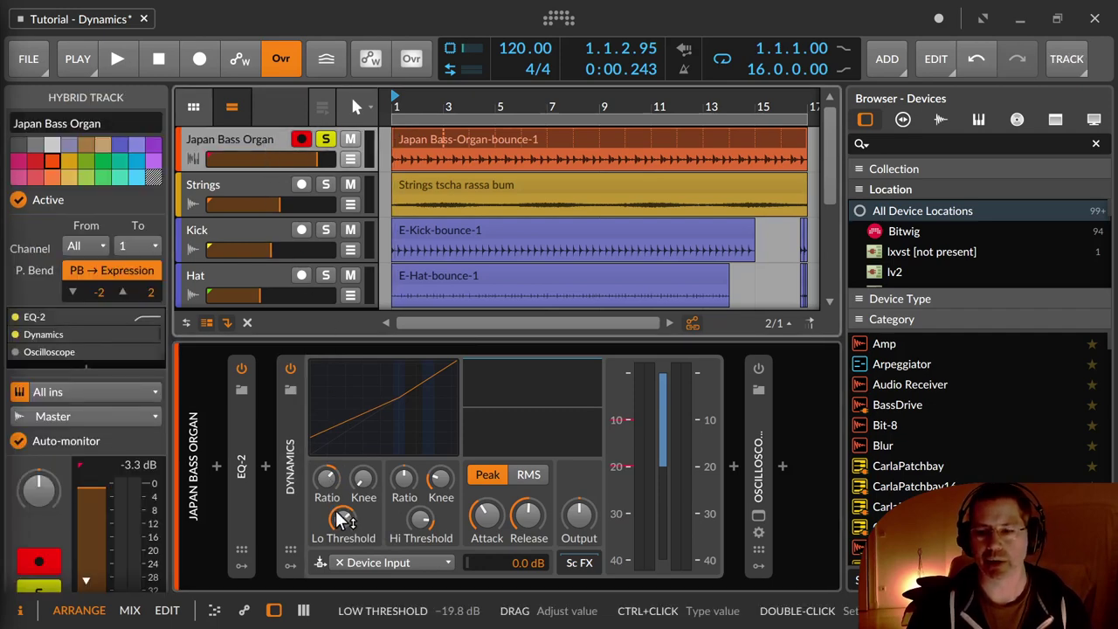
pyautogui.press('space')
pyautogui.moveTo(330, 494); pyautogui.dragTo(340, 519)
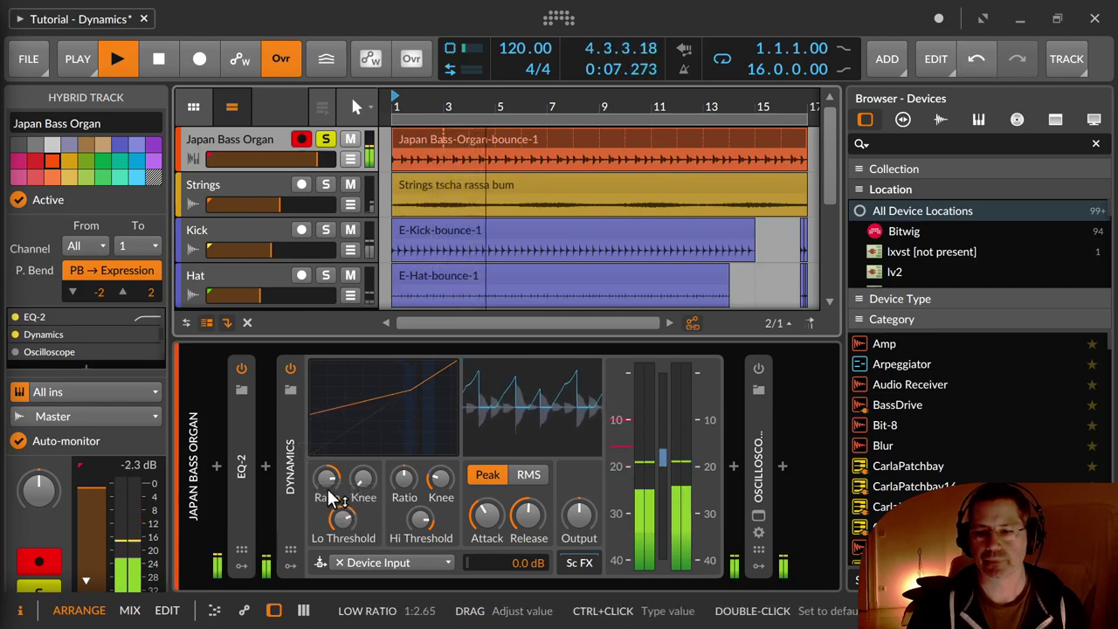
pyautogui.moveTo(329, 477); pyautogui.dragTo(328, 473)
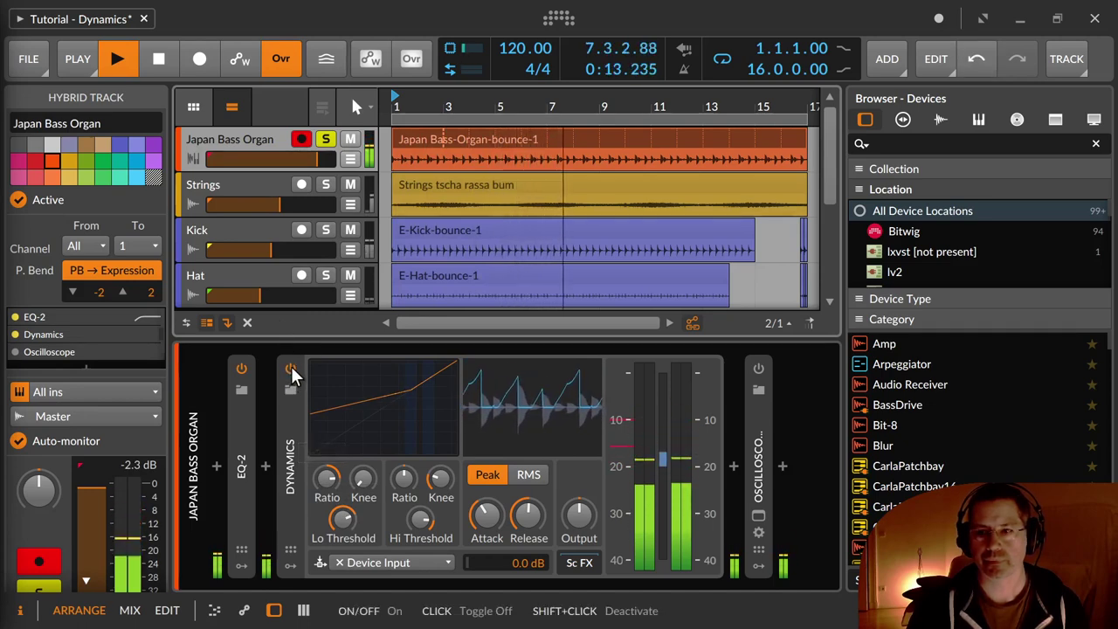
pyautogui.click(290, 368)
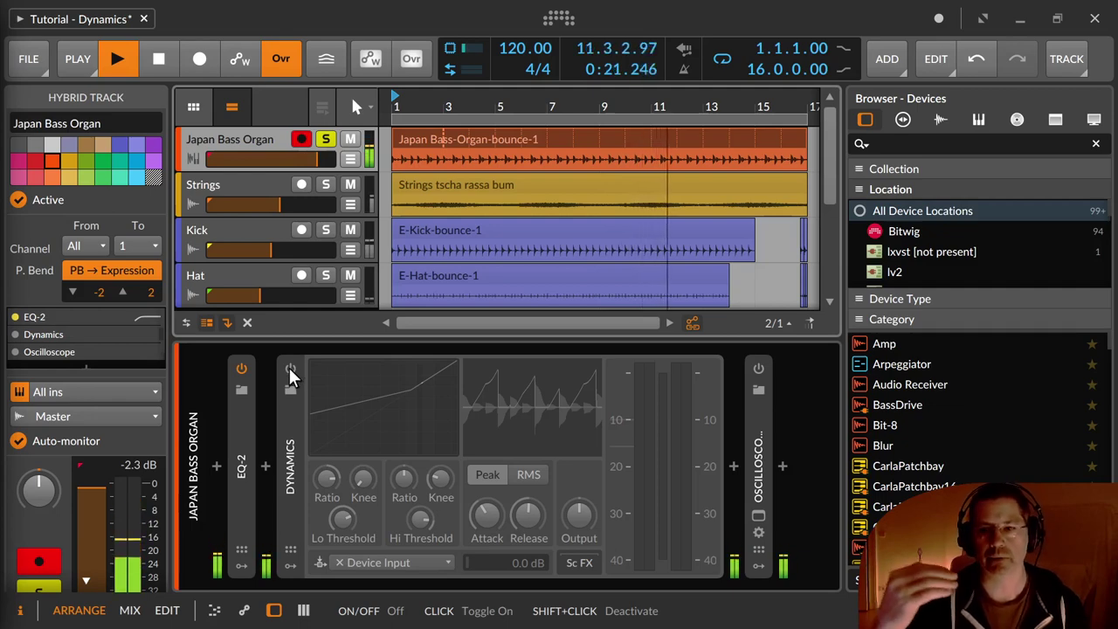
pyautogui.click(290, 367)
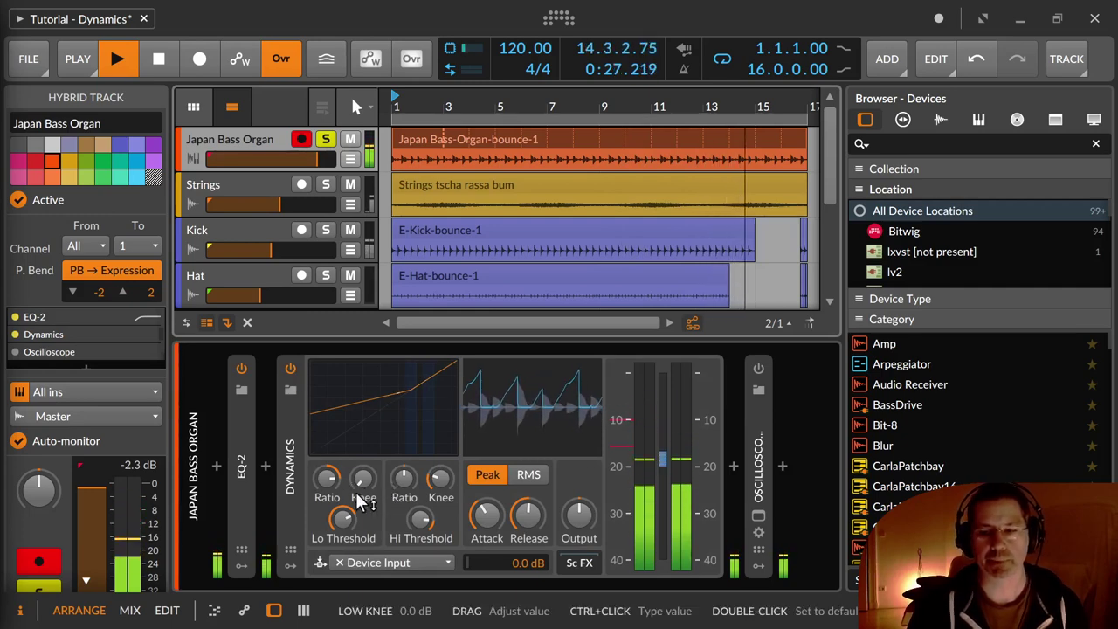
# Step: Raise the Dynamics device's high threshold to about -6 dB and its low threshold to about -11 dB
pyautogui.moveTo(422, 515); pyautogui.dragTo(423, 498)
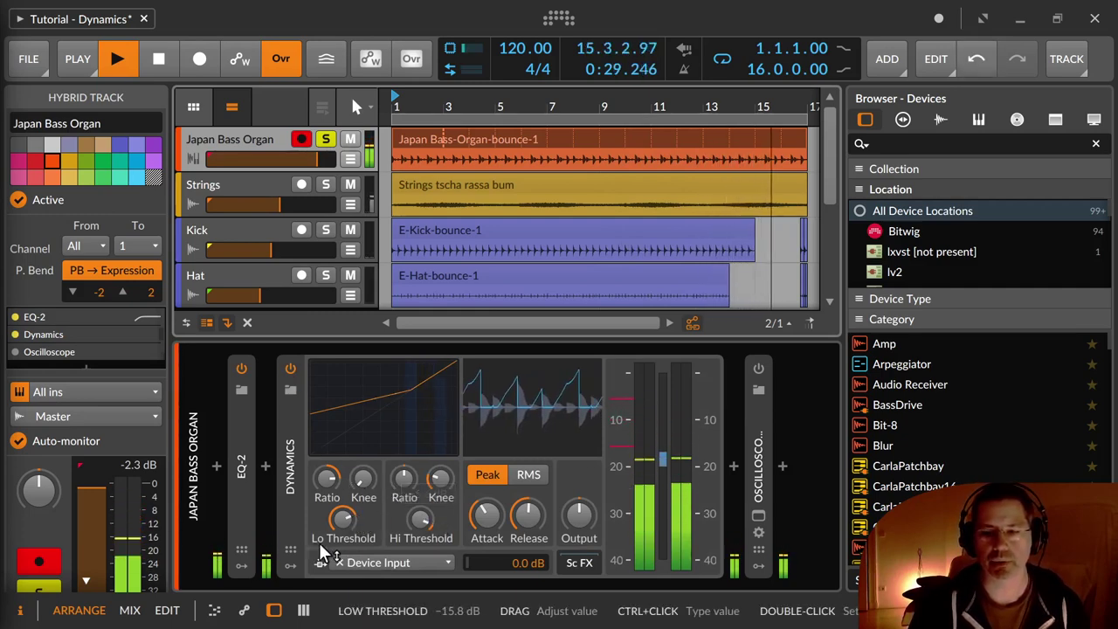
pyautogui.moveTo(320, 545); pyautogui.dragTo(319, 528)
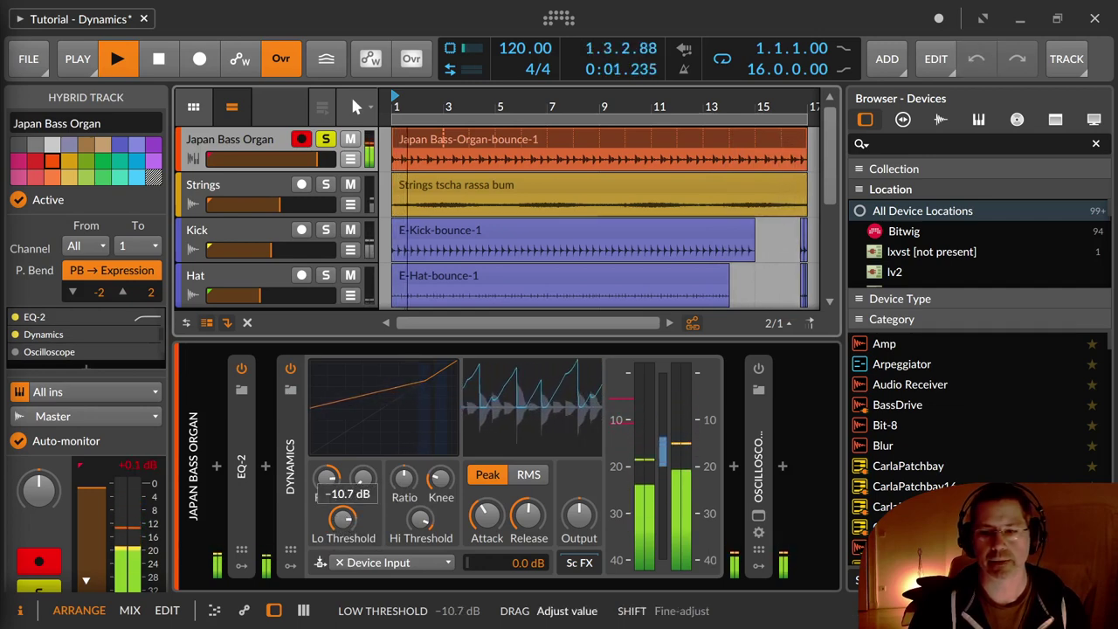
pyautogui.moveTo(320, 528); pyautogui.dragTo(319, 527)
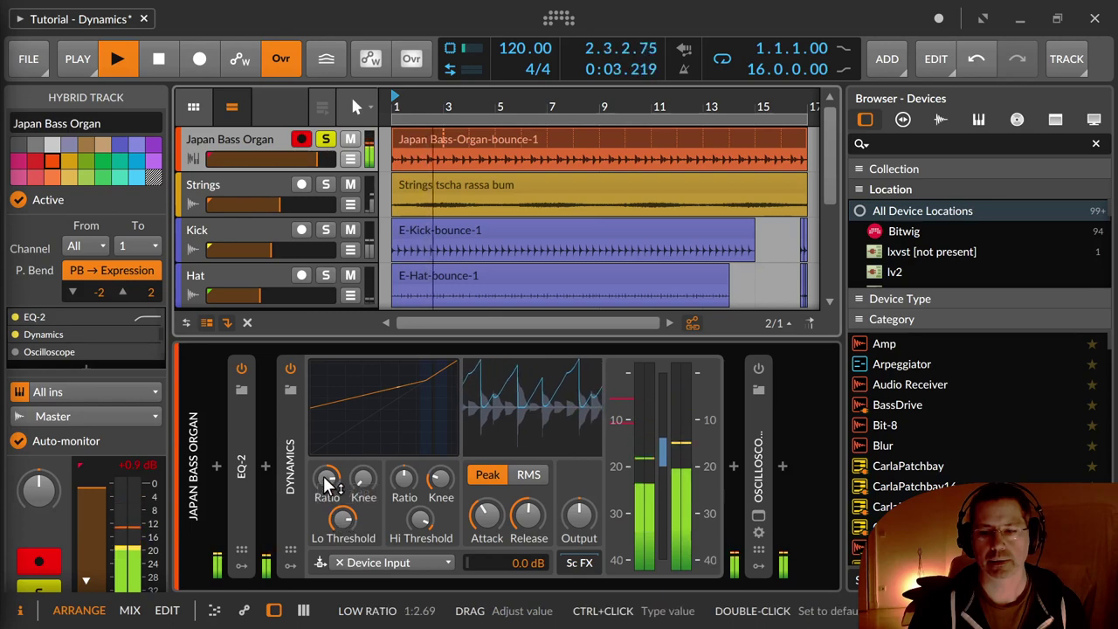
# Step: Widen the low knee, compare the soloed bass organ with Dynamics on and off, and stop playback with the device off
pyautogui.click(366, 486)
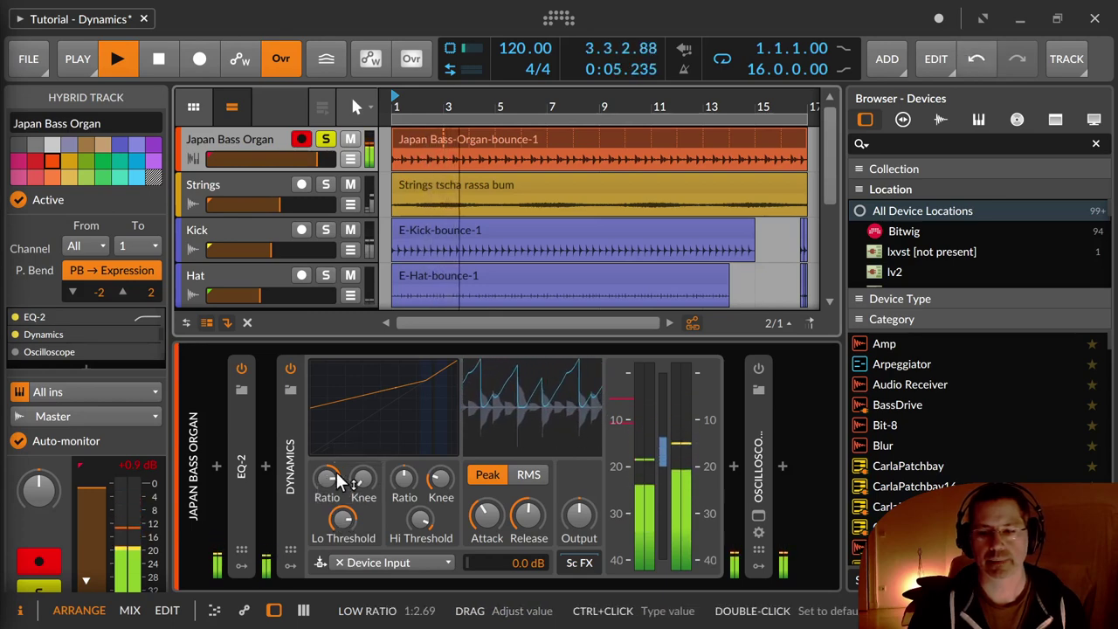
pyautogui.moveTo(362, 475)
pyautogui.mouseDown()
pyautogui.moveTo(362, 447)
pyautogui.moveTo(327, 468)
pyautogui.moveTo(360, 475)
pyautogui.moveTo(360, 453)
pyautogui.mouseUp()
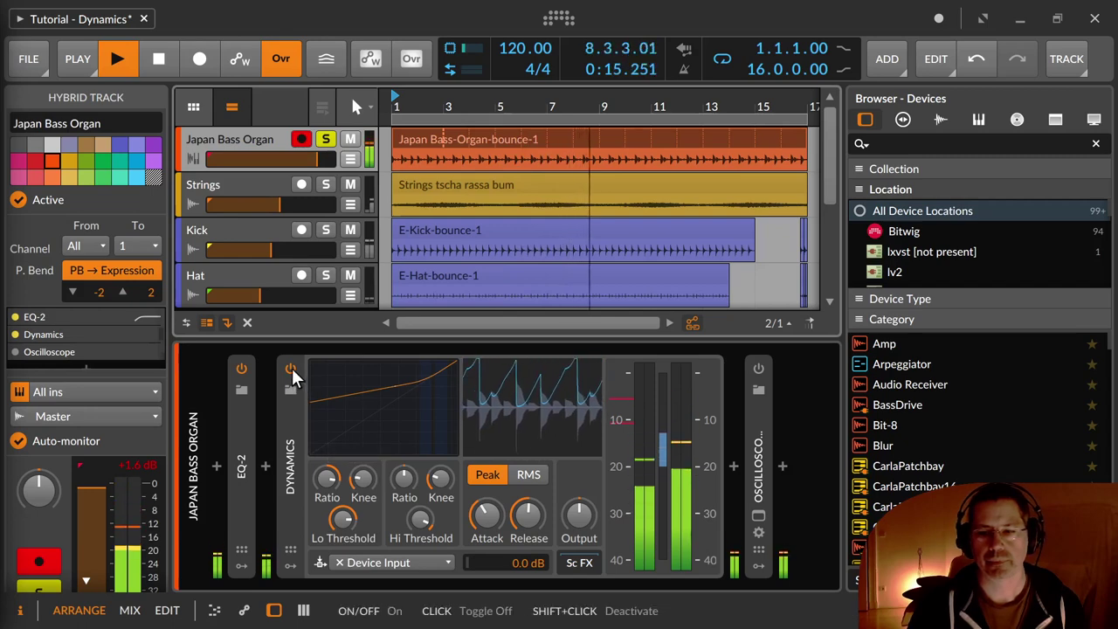
pyautogui.click(291, 367)
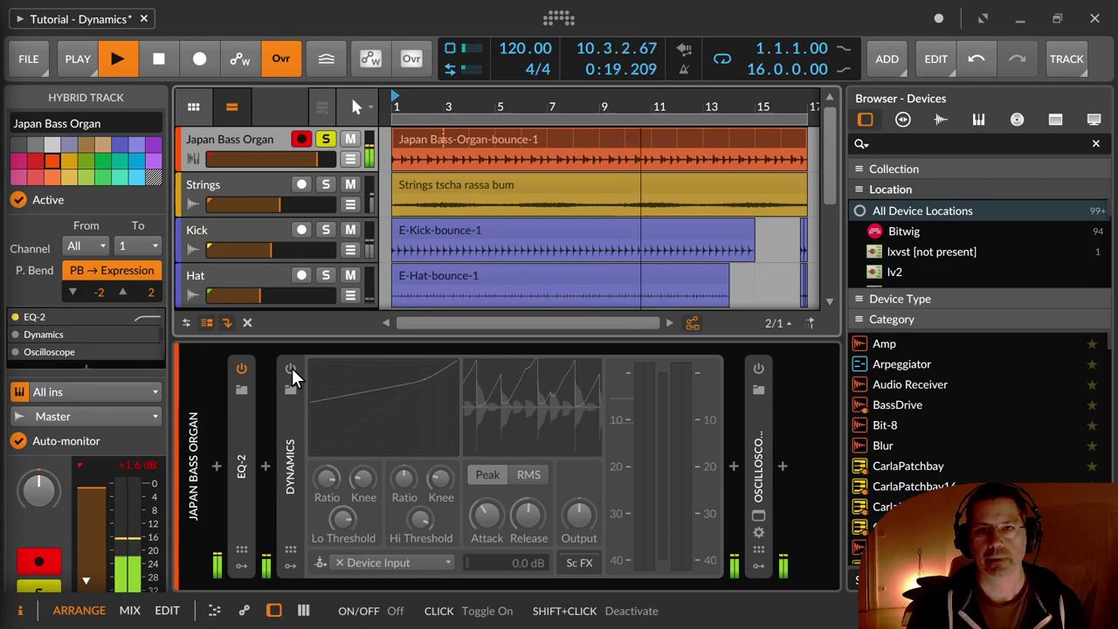
pyautogui.click(292, 367)
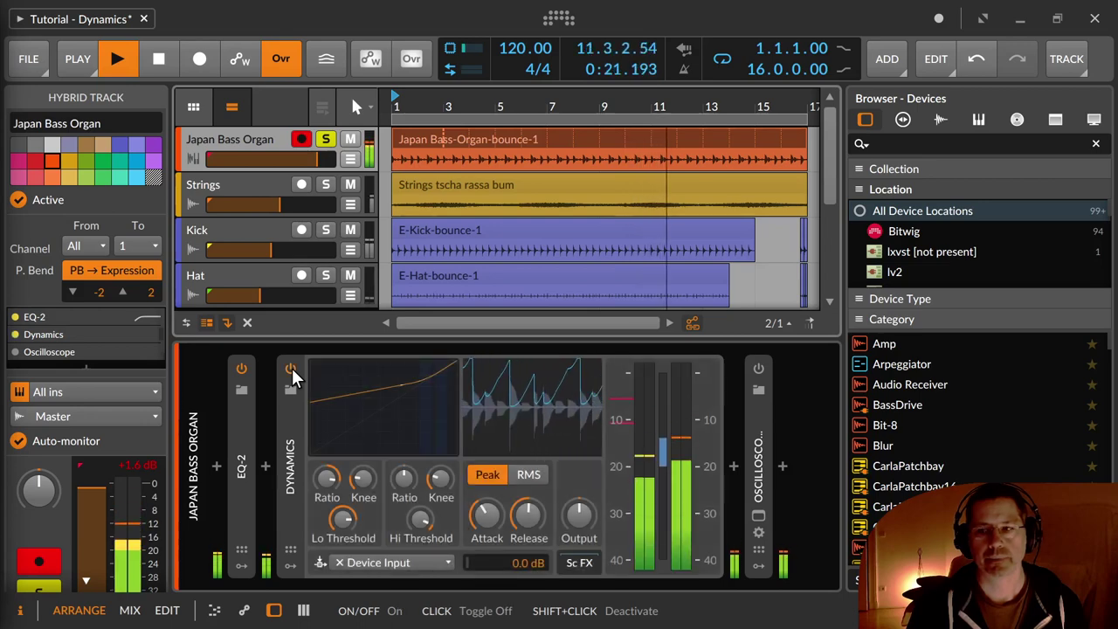
pyautogui.click(291, 368)
pyautogui.press('space')
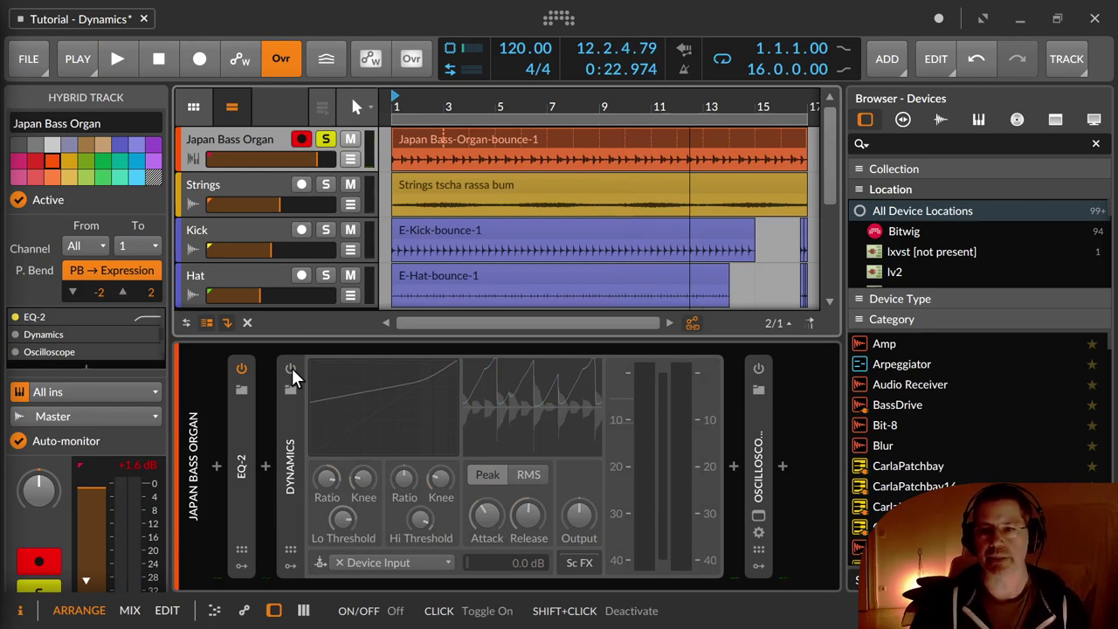
# Step: Unsolo the Japan Bass Organ track and play the full mix, comparing it with Dynamics on and off and leaving the device on
pyautogui.click(326, 139)
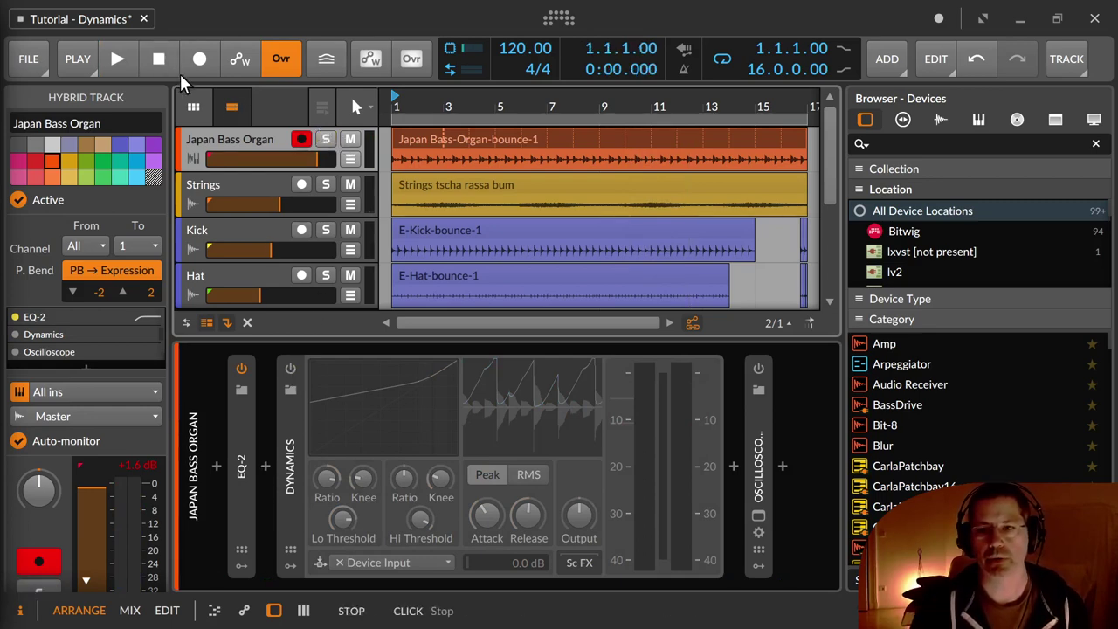
pyautogui.click(119, 59)
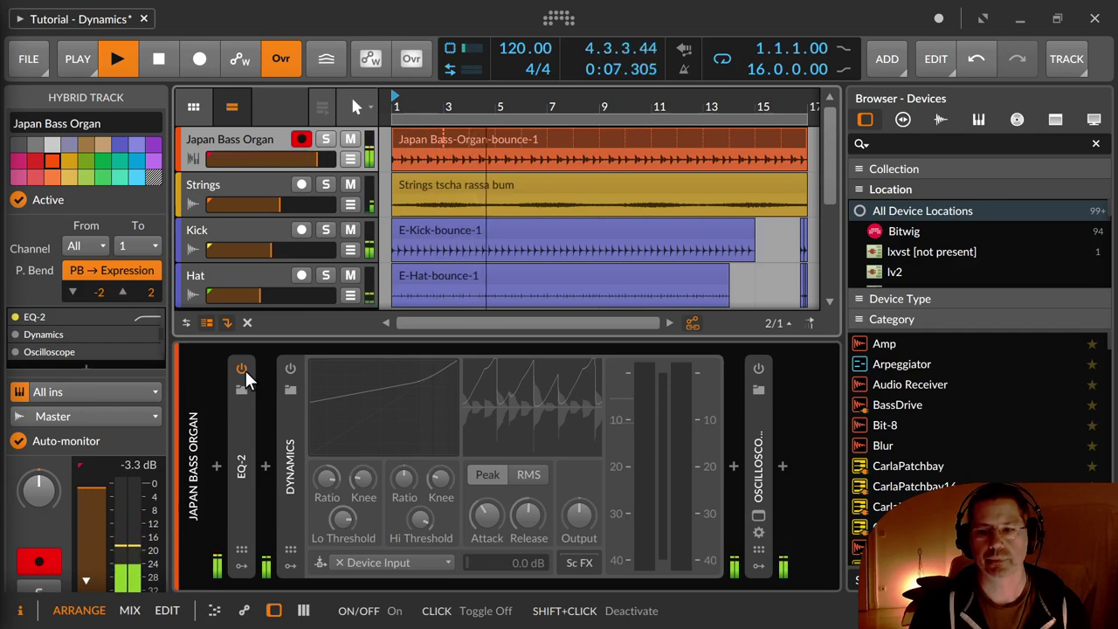
pyautogui.click(291, 370)
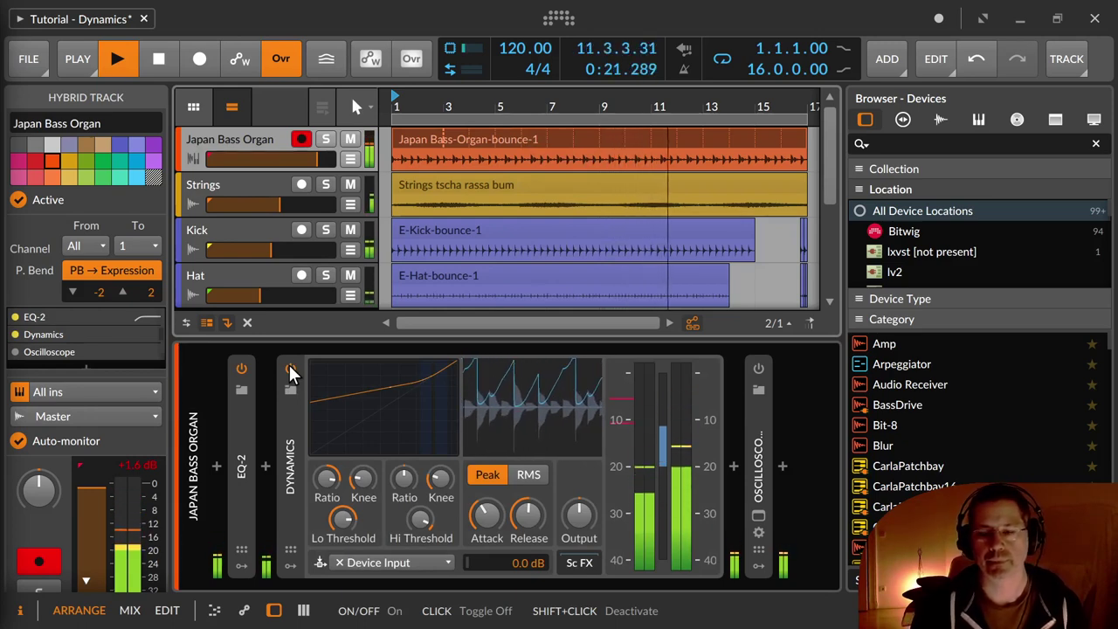
pyautogui.click(291, 371)
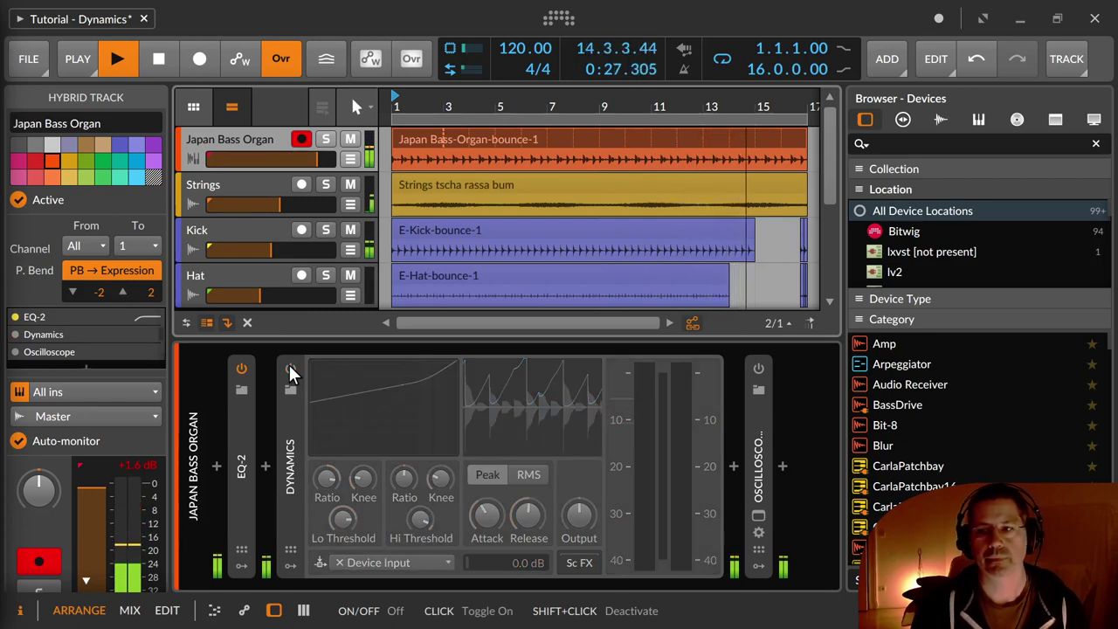
pyautogui.click(290, 371)
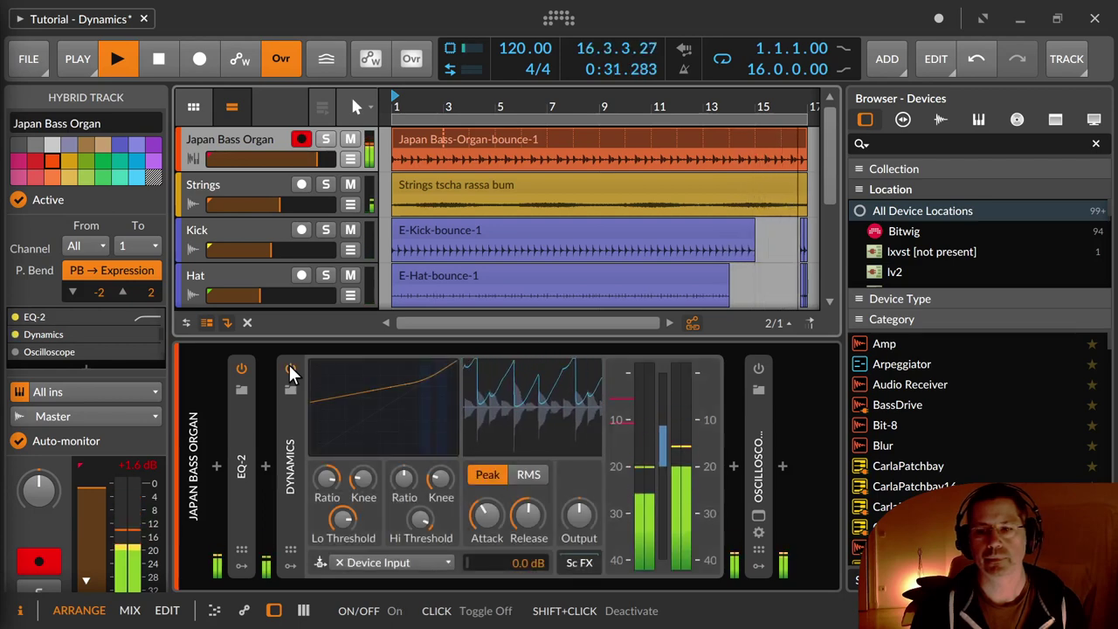
# Step: Compare the full mix with the Dynamics device off and on, leave it on, and stop playback
pyautogui.click(291, 369)
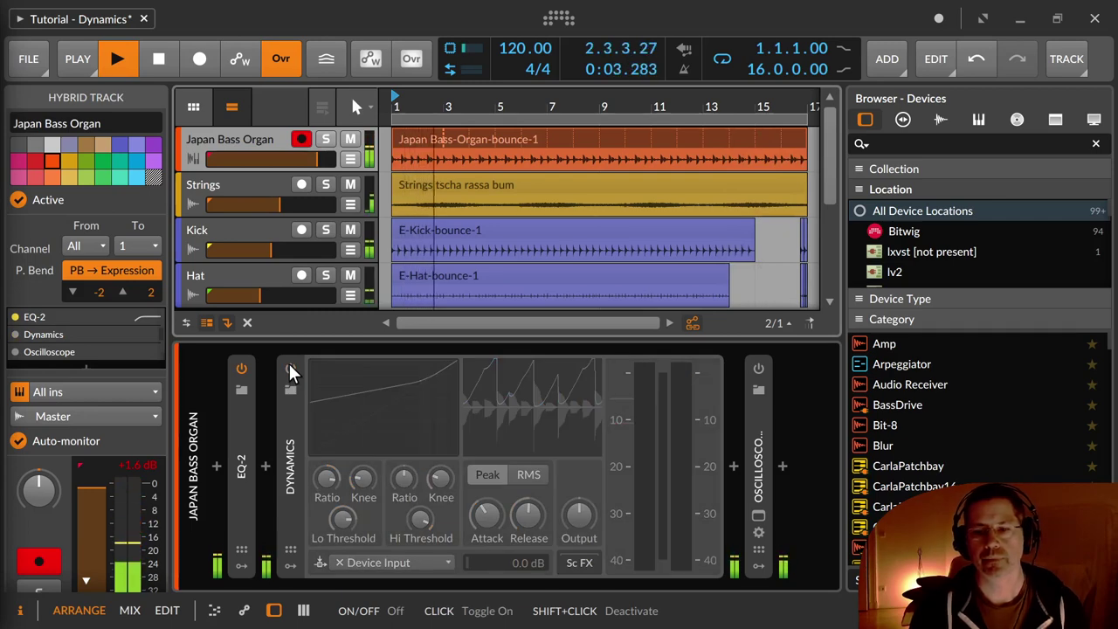
pyautogui.click(289, 366)
pyautogui.press('space')
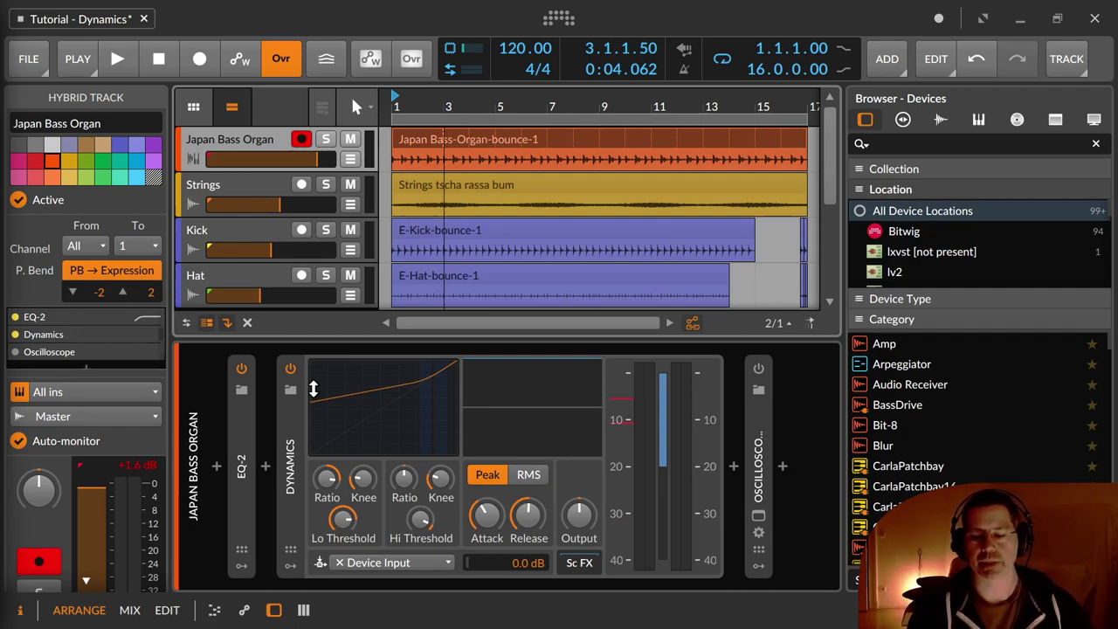
# Step: Turn the low ratio from upward compression into expansion, around 1.53:1, and set the low threshold to about -12.2 dB
pyautogui.moveTo(326, 478); pyautogui.dragTo(327, 524)
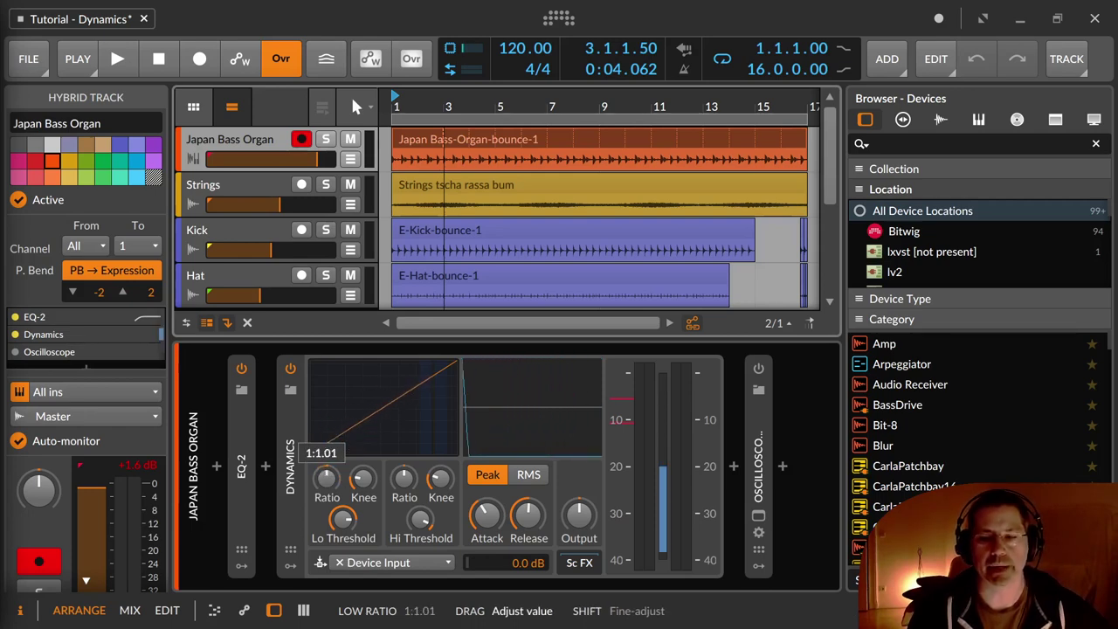
pyautogui.moveTo(326, 524); pyautogui.dragTo(327, 526)
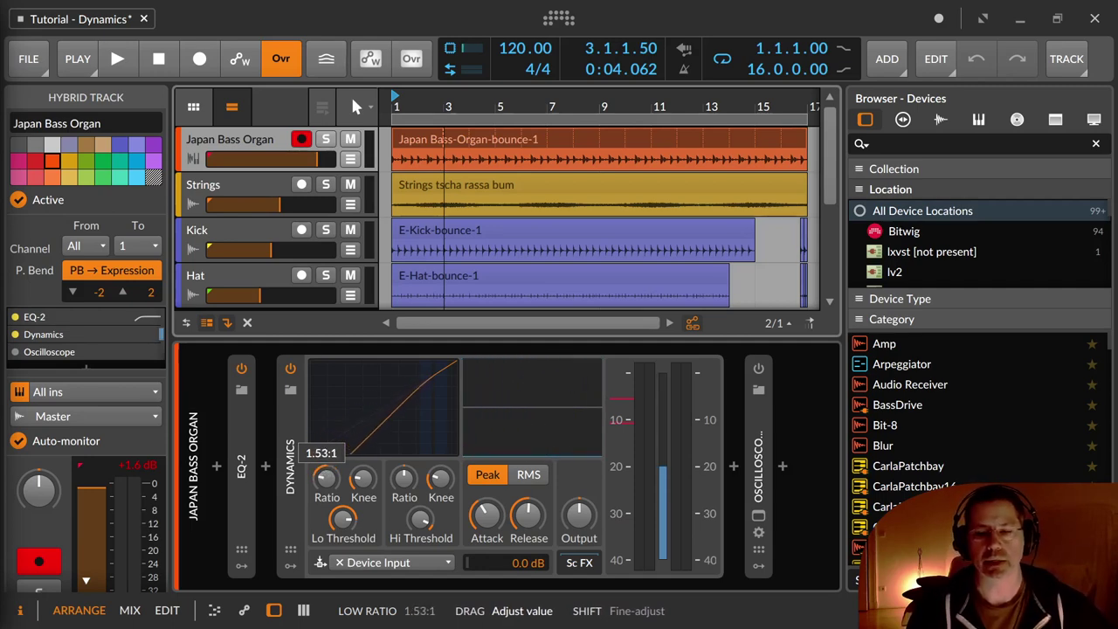
pyautogui.moveTo(327, 522); pyautogui.dragTo(347, 525)
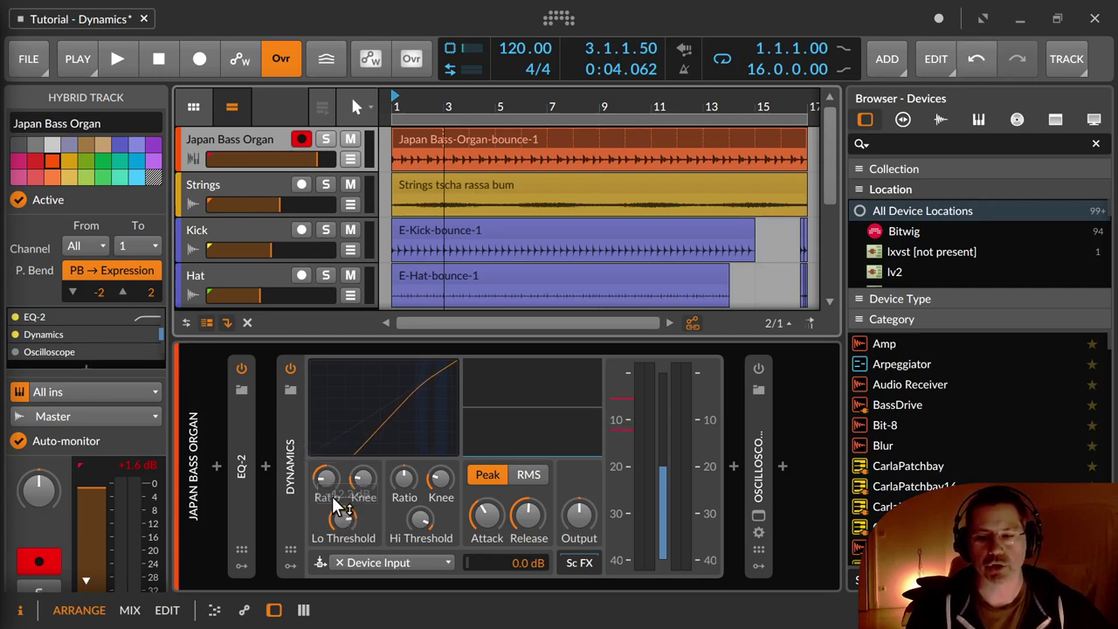
pyautogui.moveTo(327, 476); pyautogui.dragTo(326, 471)
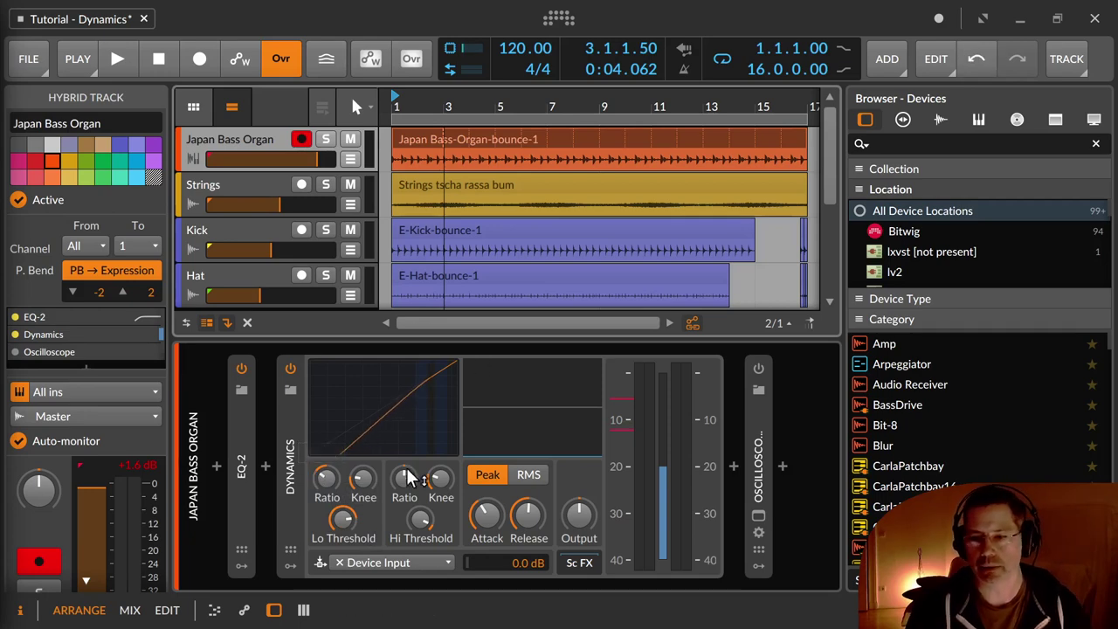
# Step: Reset the low ratio to 1:1, try it at 1:∞, and bring it back to about 1:1
pyautogui.doubleClick(333, 478)
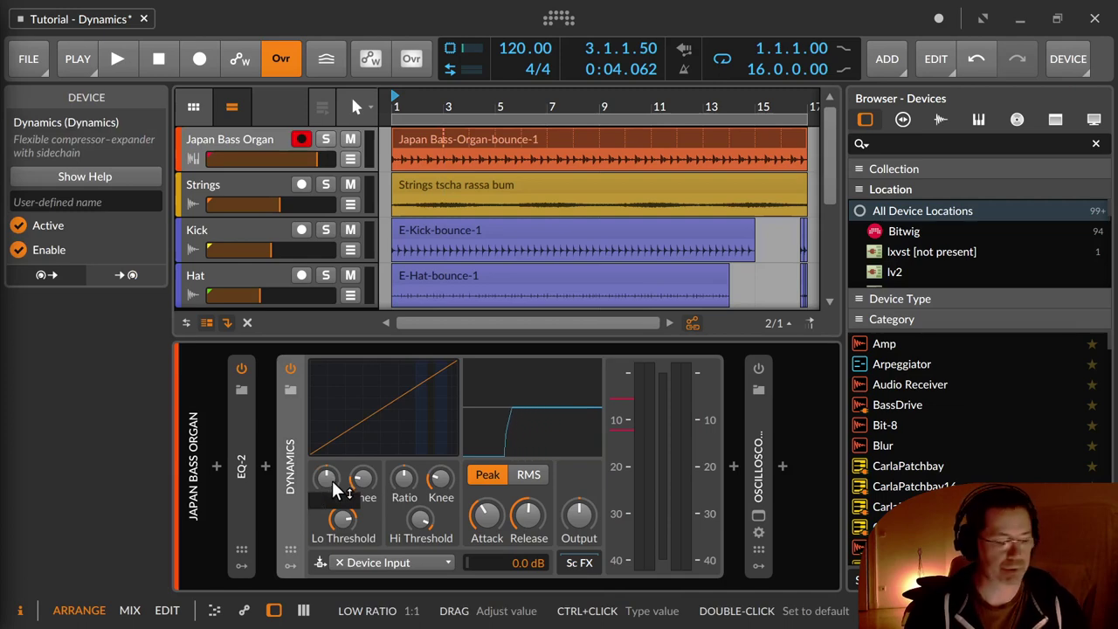
pyautogui.write('1')
pyautogui.press('Return')
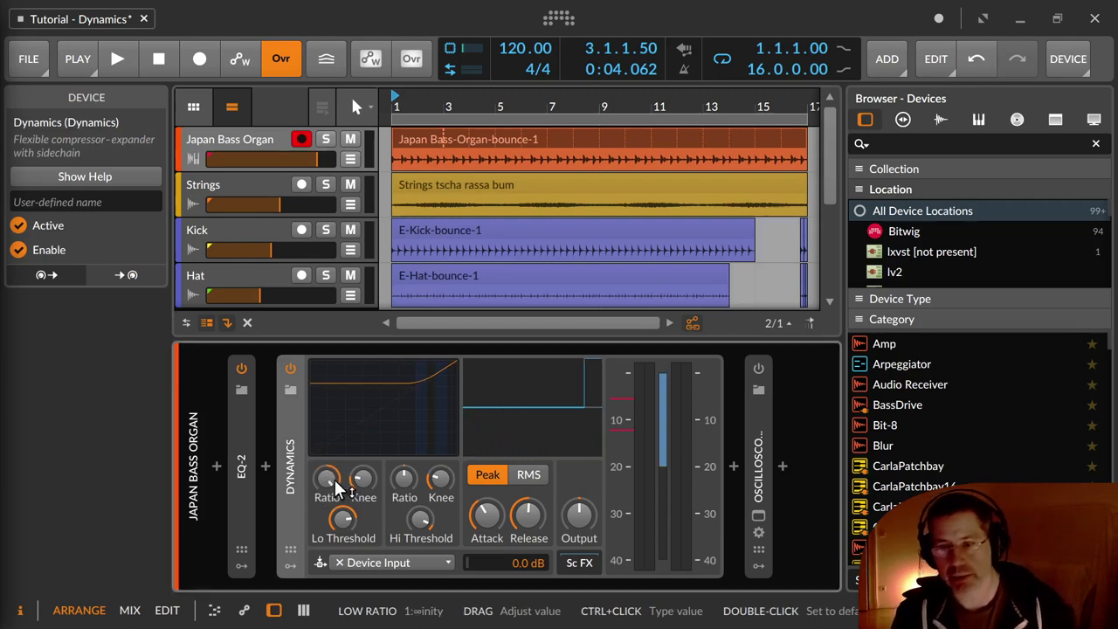
pyautogui.moveTo(332, 474); pyautogui.dragTo(332, 483)
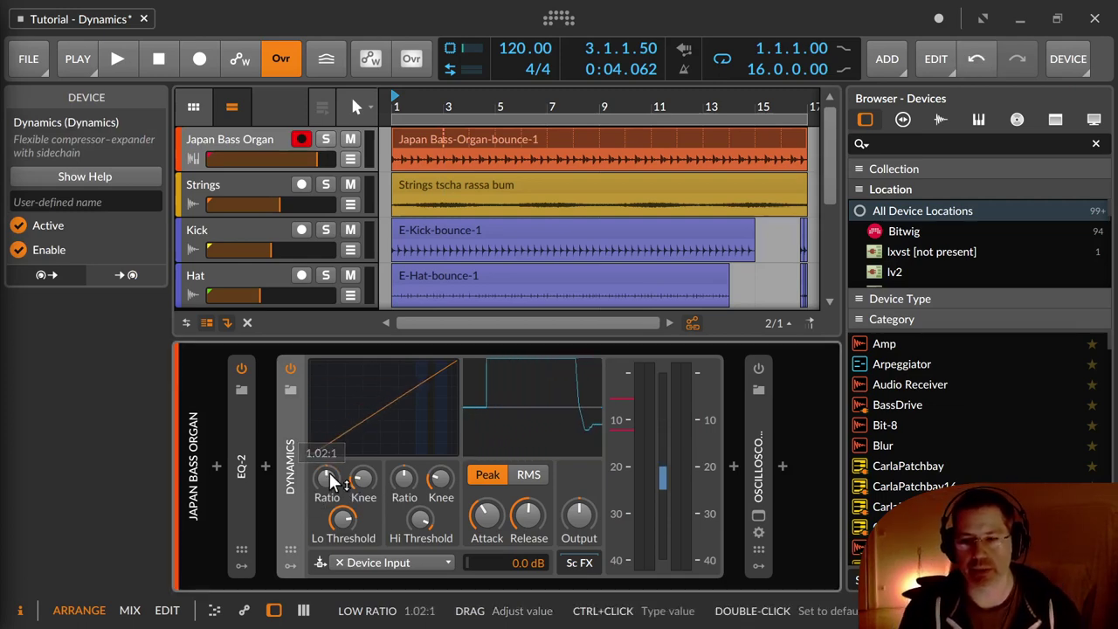
# Step: During playback, widen the low knee, raise the low threshold slightly, and settle the low ratio at about 1.58:1
pyautogui.press('space')
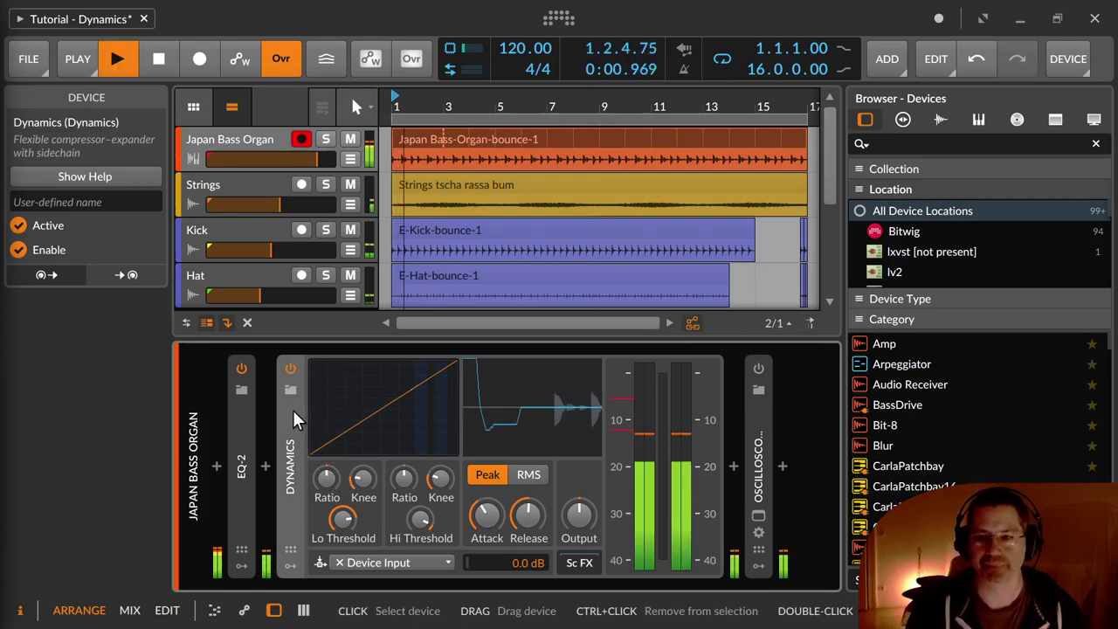
pyautogui.moveTo(332, 474); pyautogui.dragTo(332, 437)
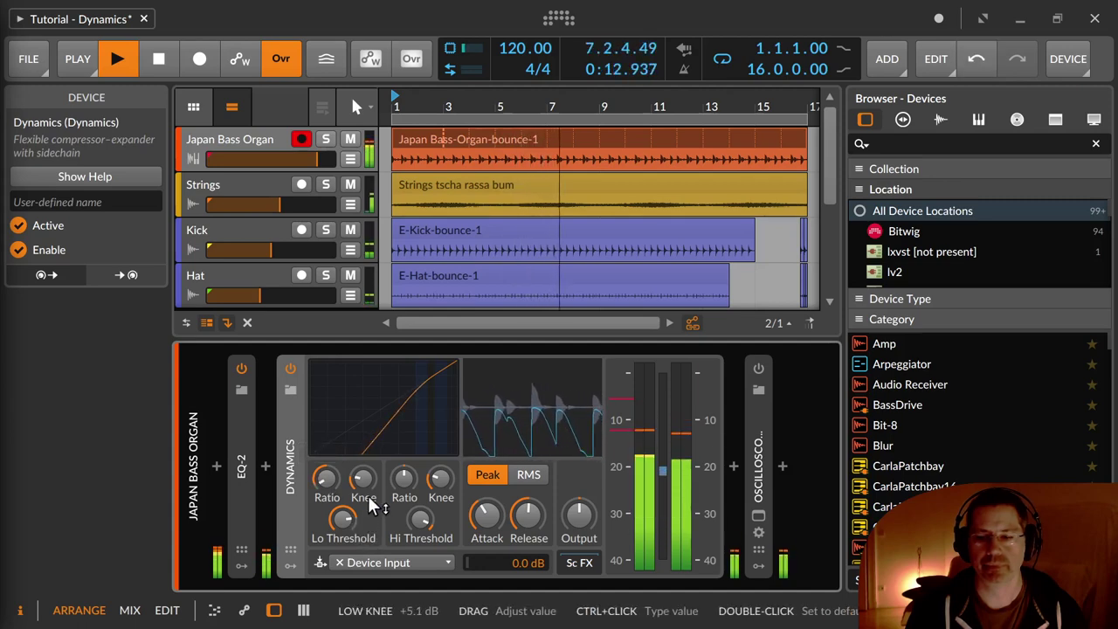
pyautogui.moveTo(364, 477)
pyautogui.mouseDown()
pyautogui.moveTo(363, 497)
pyautogui.moveTo(363, 464)
pyautogui.mouseUp()
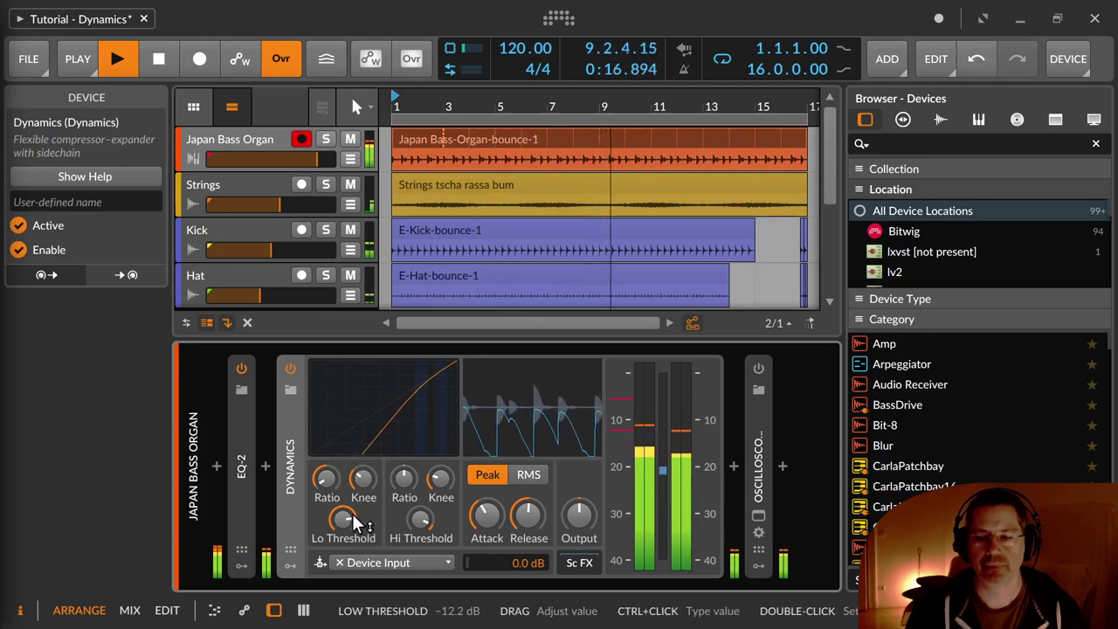
pyautogui.moveTo(343, 518); pyautogui.dragTo(325, 486)
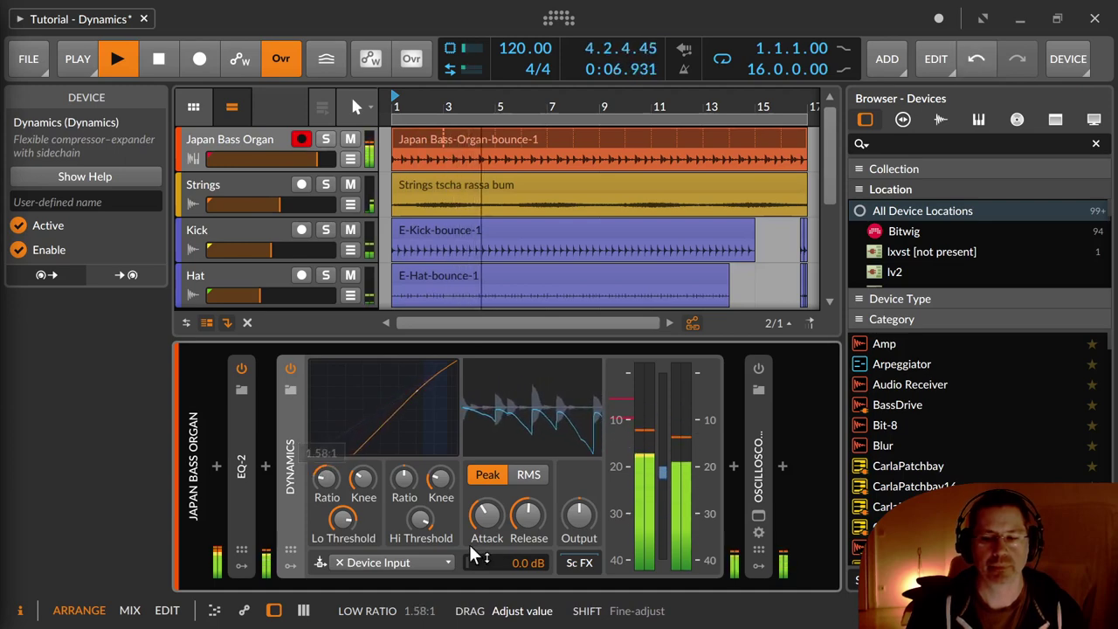
# Step: Shorten the Dynamics attack to its minimum and move the low ratio over to upward compression
pyautogui.moveTo(486, 515); pyautogui.dragTo(486, 524)
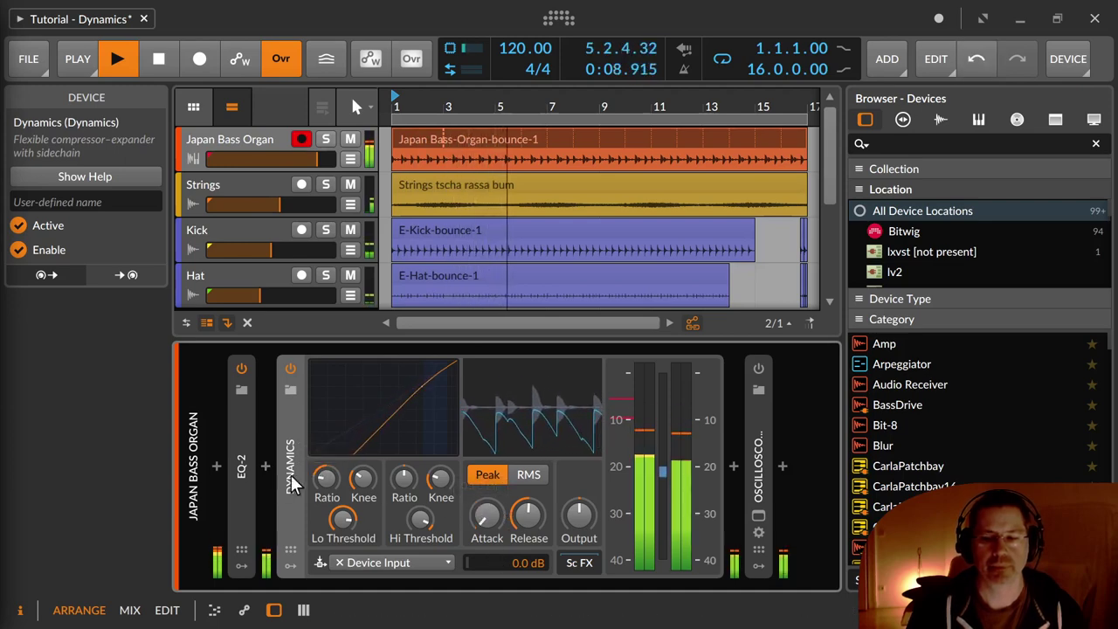
pyautogui.moveTo(321, 483); pyautogui.dragTo(321, 471)
# Step: Sweep the release from 10 ms up to its maximum, settle it at 116 ms, and stop playback
pyautogui.moveTo(528, 515); pyautogui.dragTo(527, 526)
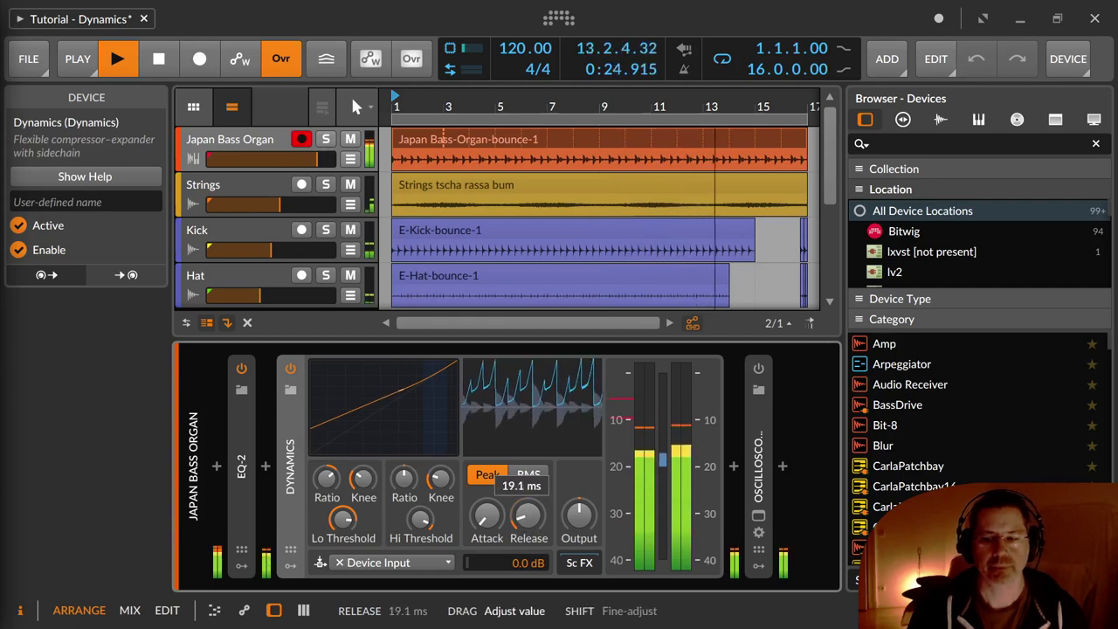
pyautogui.moveTo(528, 526); pyautogui.dragTo(528, 523)
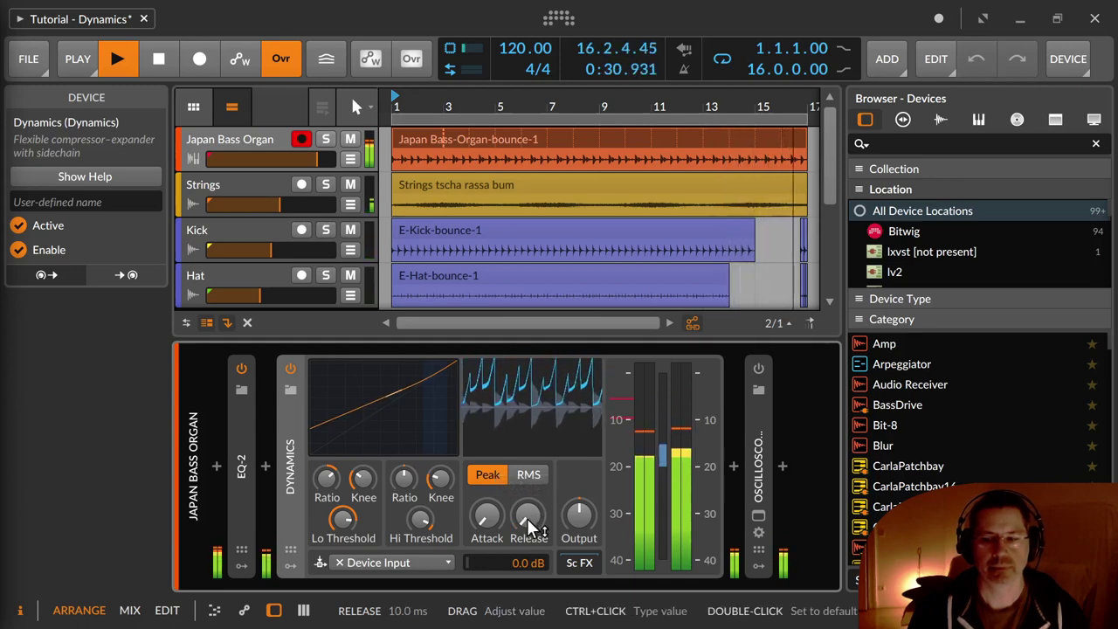
pyautogui.moveTo(527, 518); pyautogui.dragTo(527, 504)
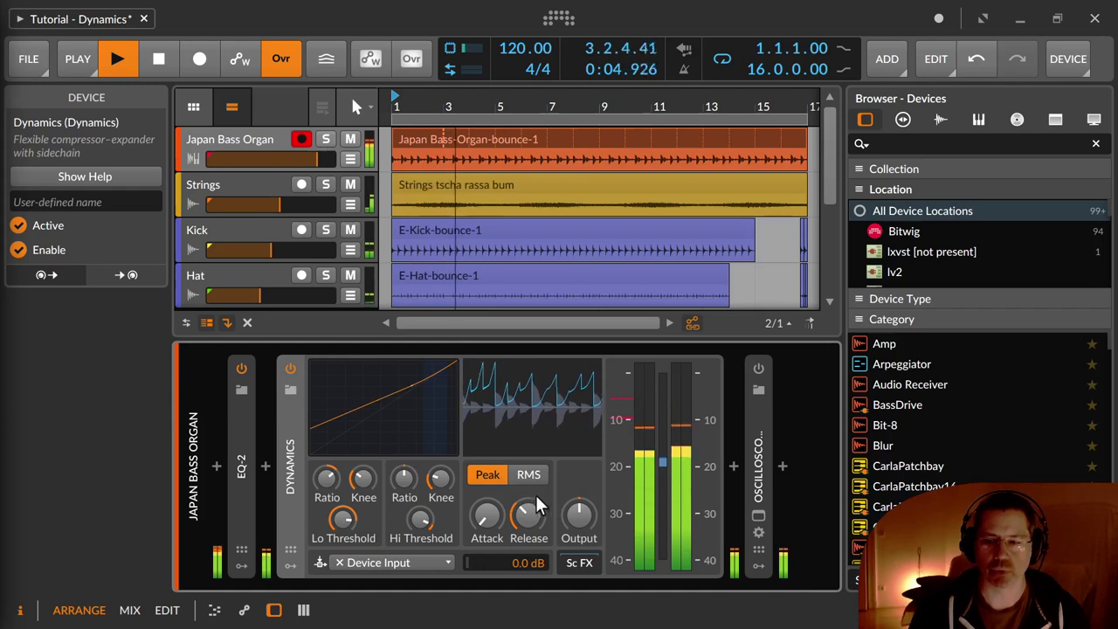
pyautogui.moveTo(527, 515); pyautogui.dragTo(527, 438)
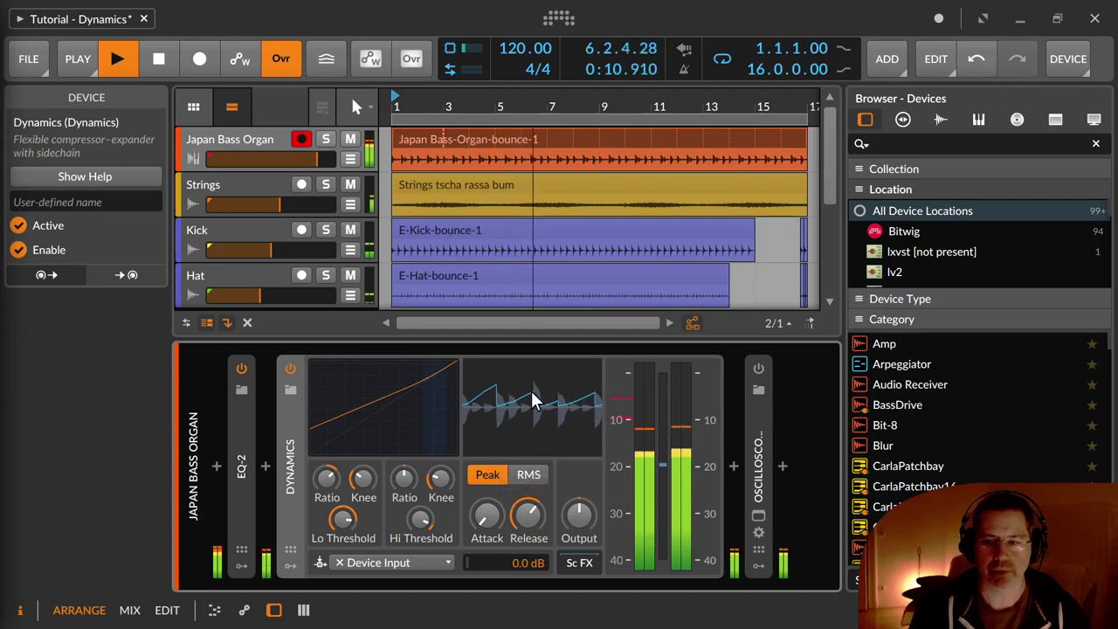
pyautogui.moveTo(526, 515); pyautogui.dragTo(526, 463)
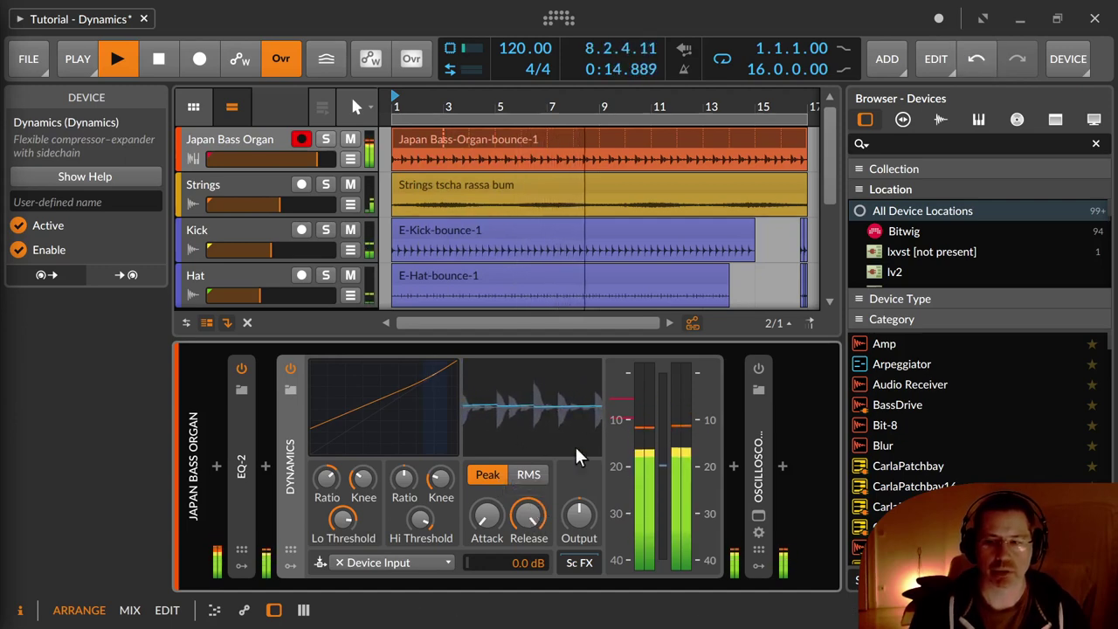
pyautogui.moveTo(529, 517)
pyautogui.mouseDown()
pyautogui.moveTo(529, 553)
pyautogui.moveTo(530, 516)
pyautogui.mouseUp()
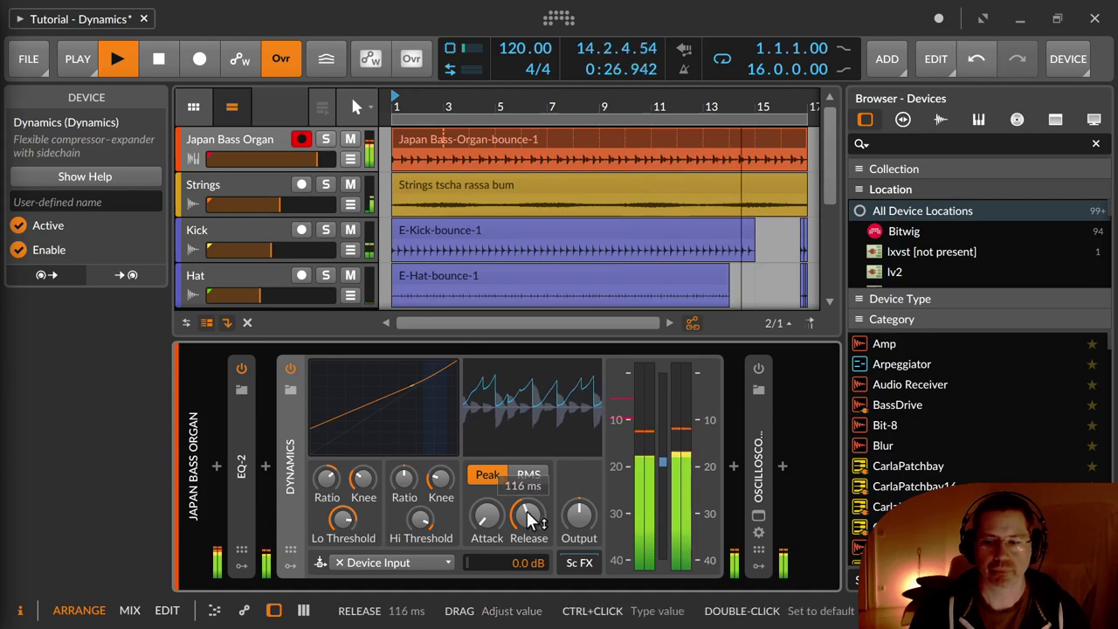
pyautogui.press('space')
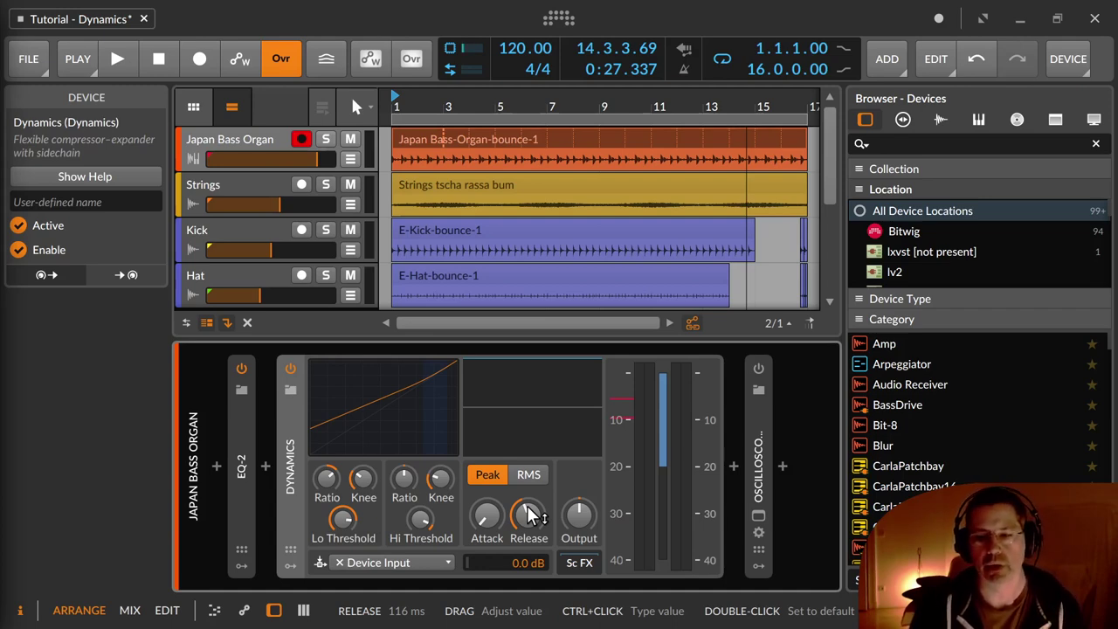
# Step: Choose the Kick track's post signal, Kick (POST), as the Dynamics device's sidechain source
pyautogui.click(417, 555)
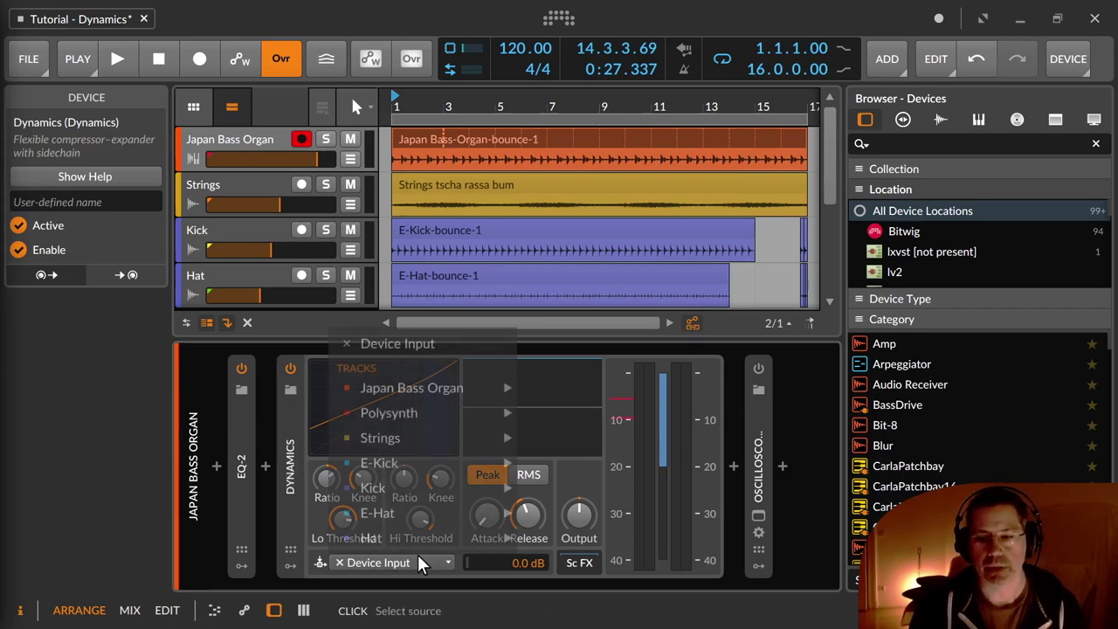
pyautogui.click(418, 559)
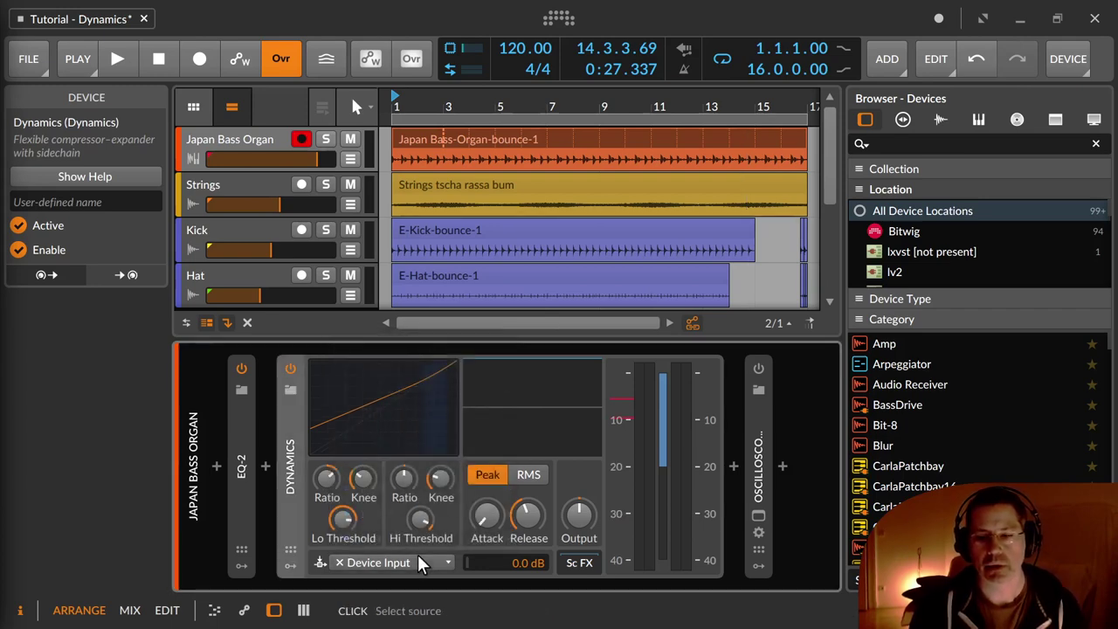
pyautogui.click(417, 559)
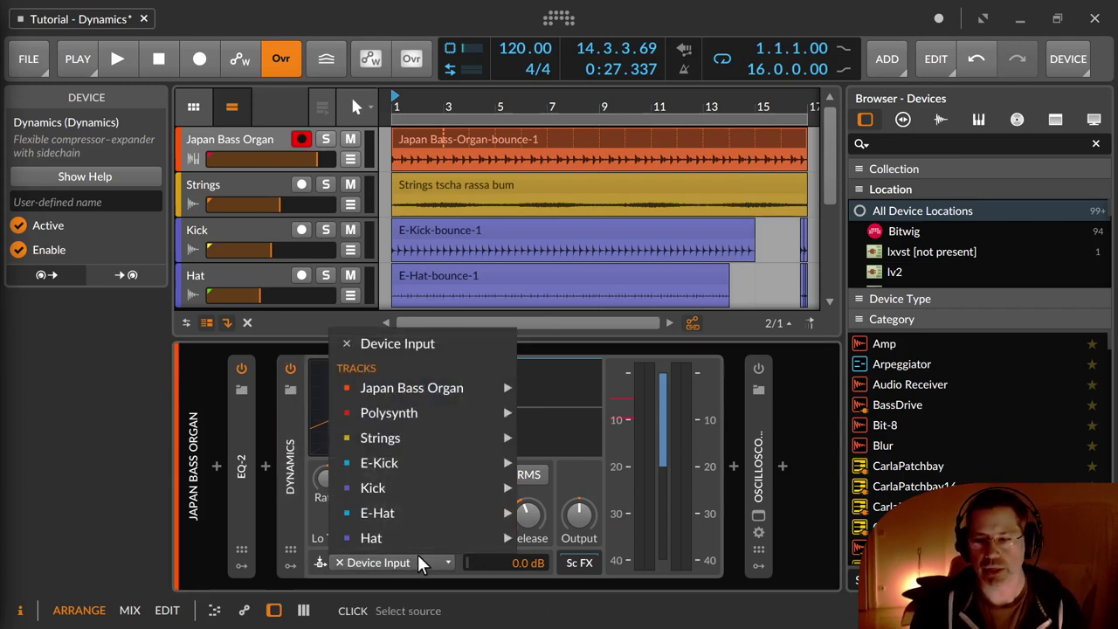
pyautogui.moveTo(450, 486)
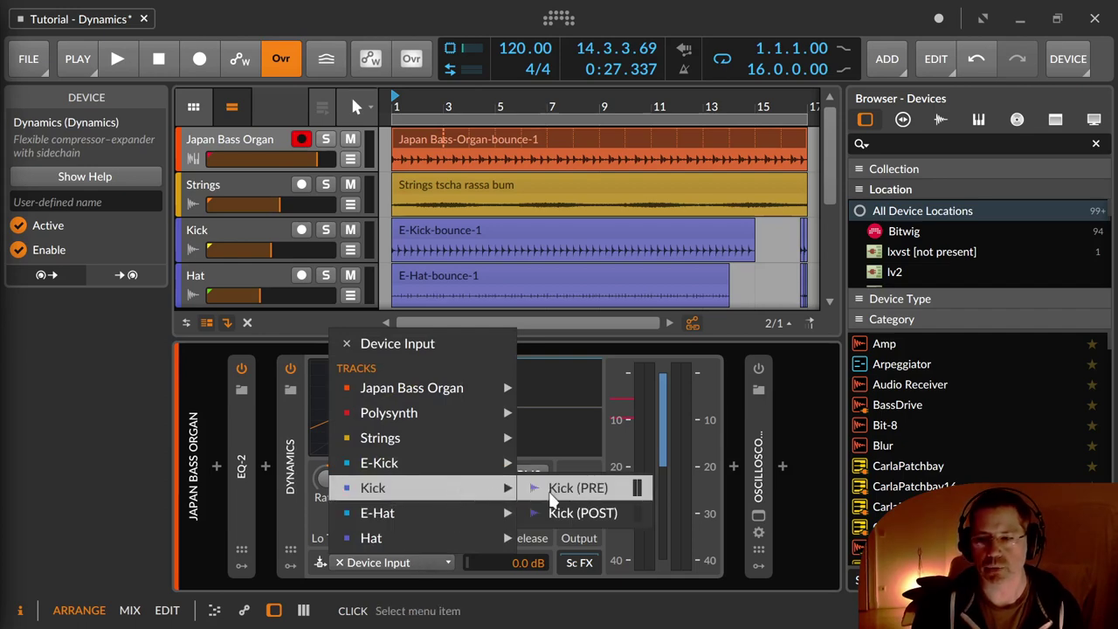
pyautogui.click(555, 516)
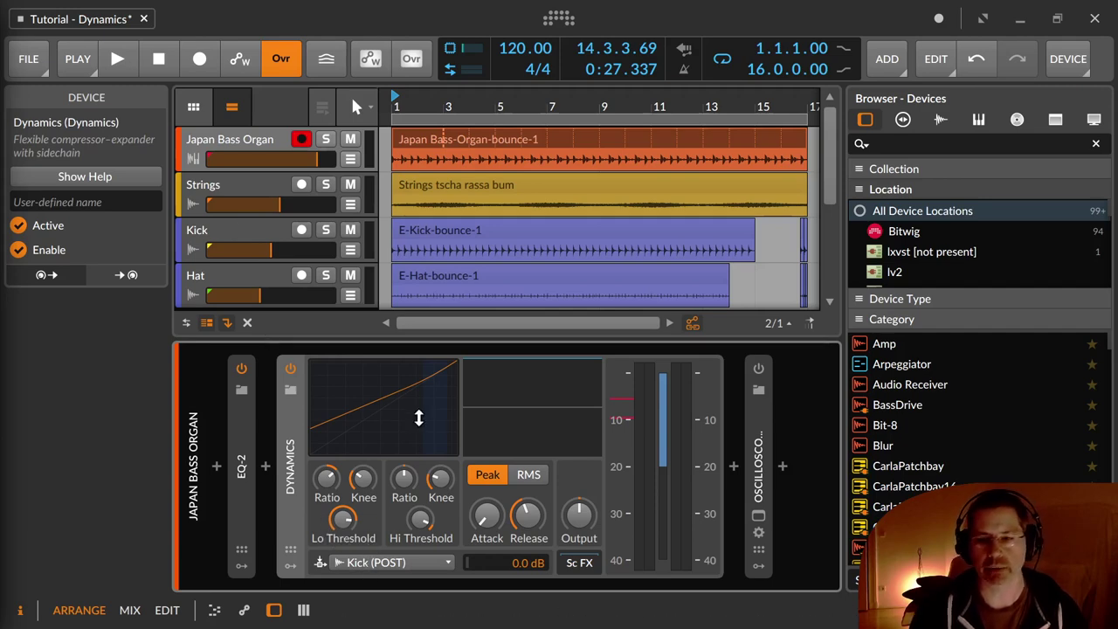
# Step: Lower the low threshold to about -30 dB and reset the low ratio to 1:1
pyautogui.moveTo(414, 434); pyautogui.dragTo(414, 447)
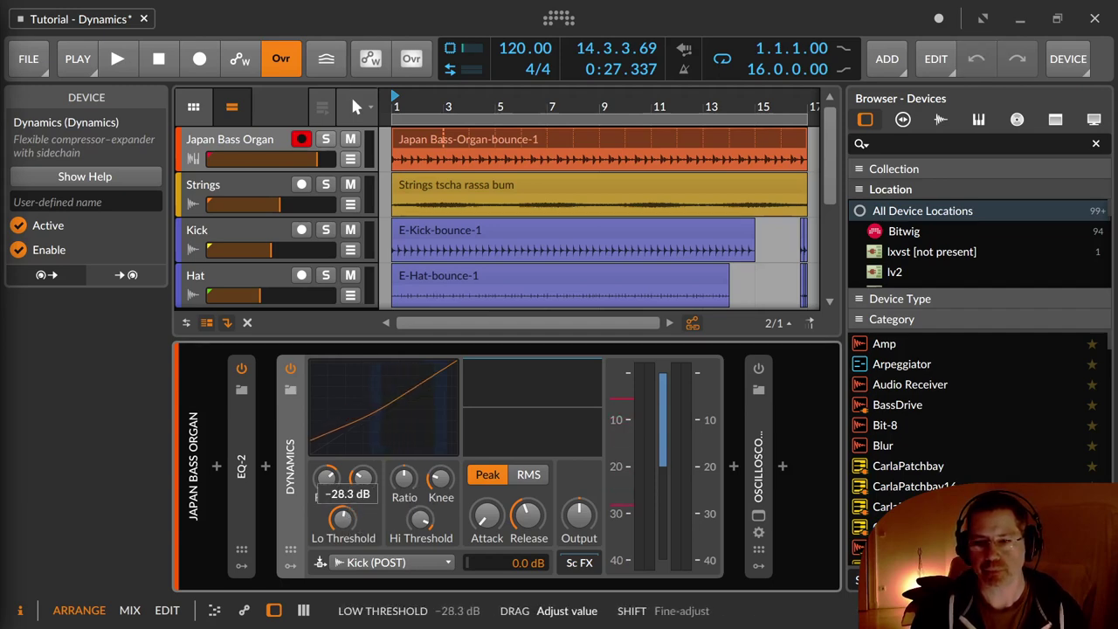
pyautogui.moveTo(346, 520); pyautogui.dragTo(346, 521)
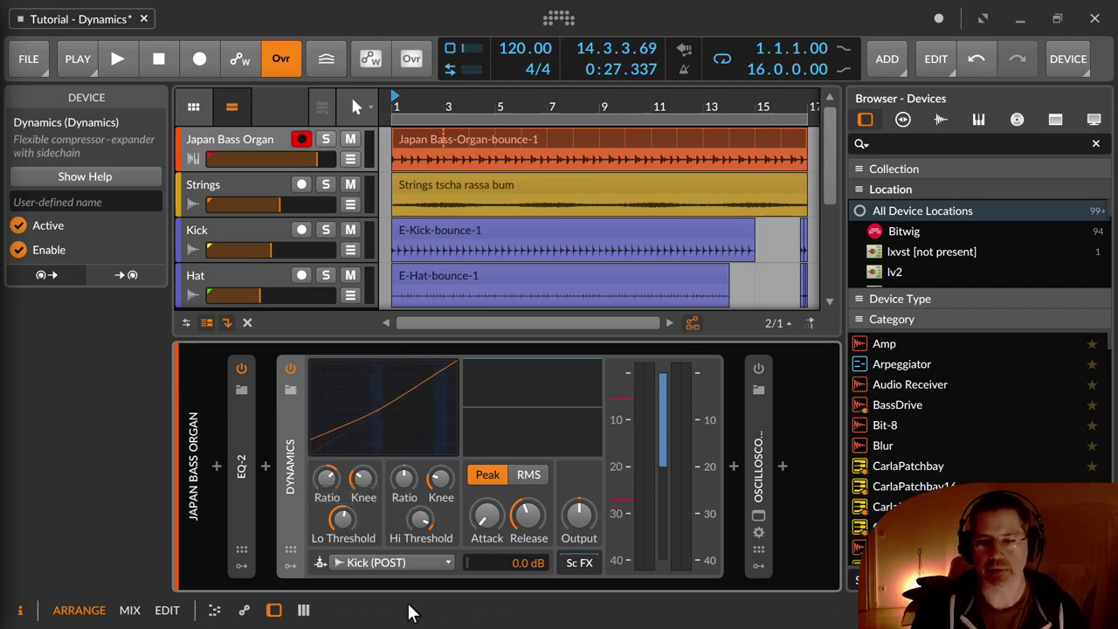
pyautogui.doubleClick(329, 478)
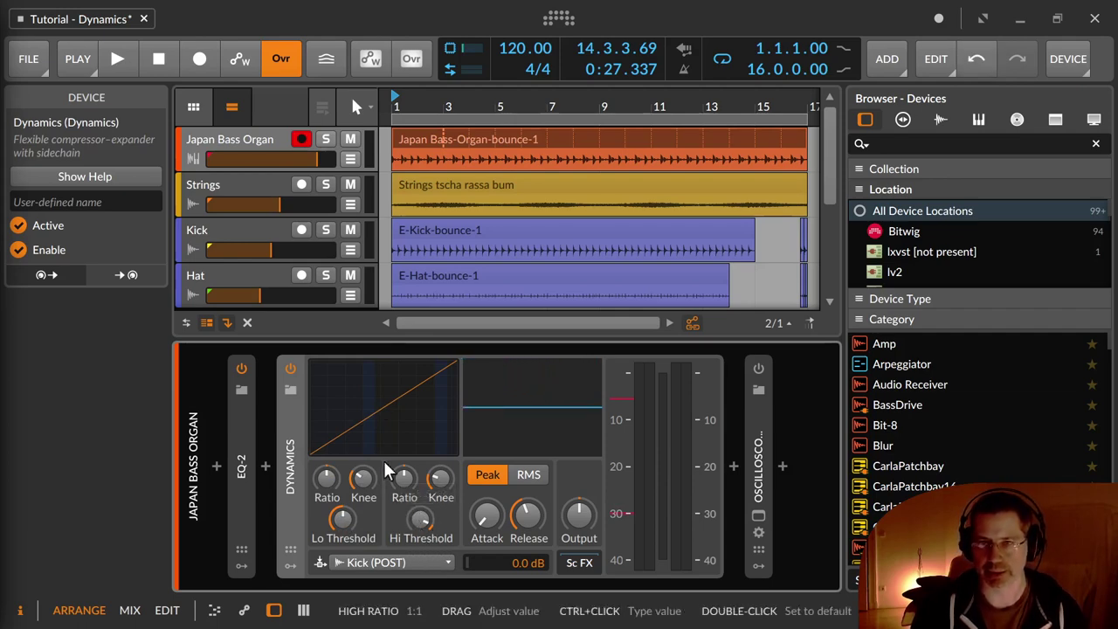
# Step: Play the mix, try sidechain input gains of -7, +24 and -24 dB, and set the gain to +10 dB
pyautogui.press('space')
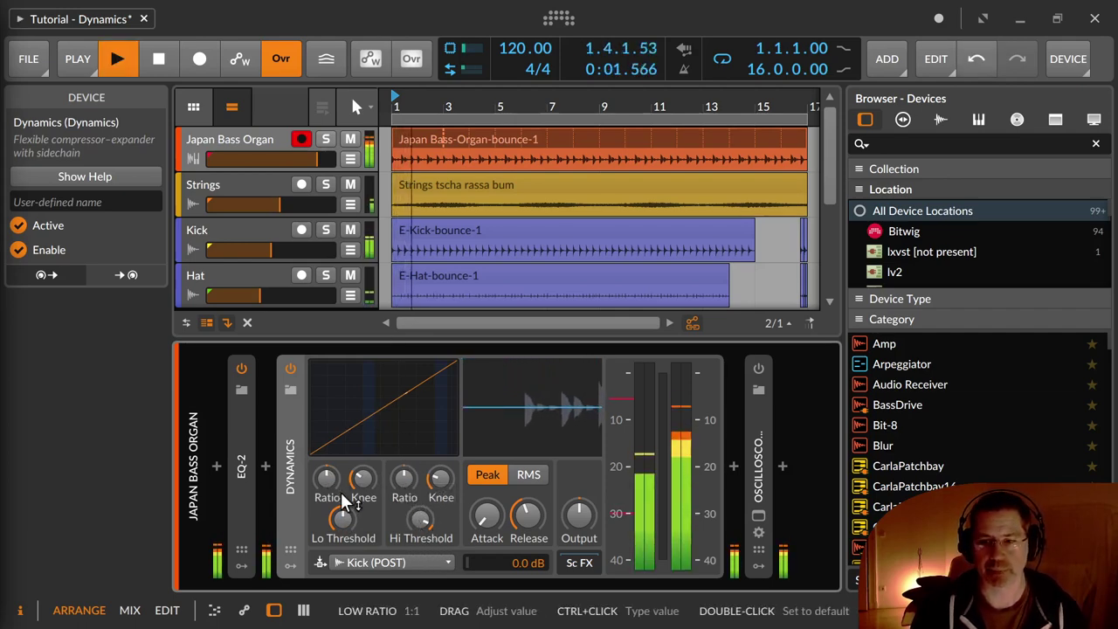
pyautogui.moveTo(534, 564)
pyautogui.mouseDown()
pyautogui.moveTo(534, 510)
pyautogui.moveTo(534, 583)
pyautogui.mouseUp()
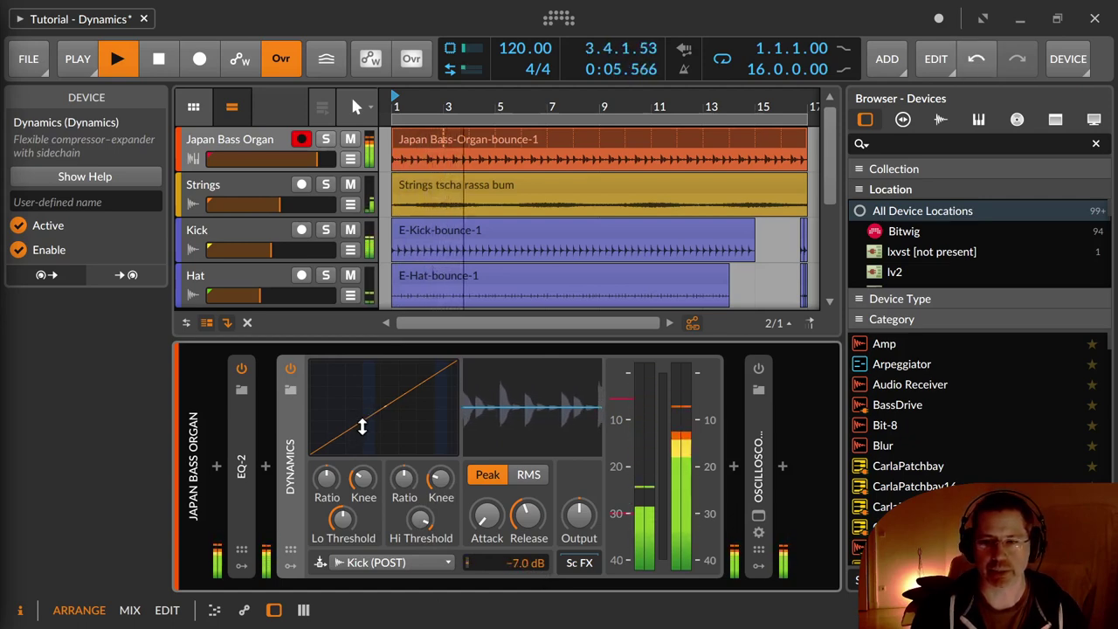
pyautogui.moveTo(369, 429); pyautogui.dragTo(369, 370)
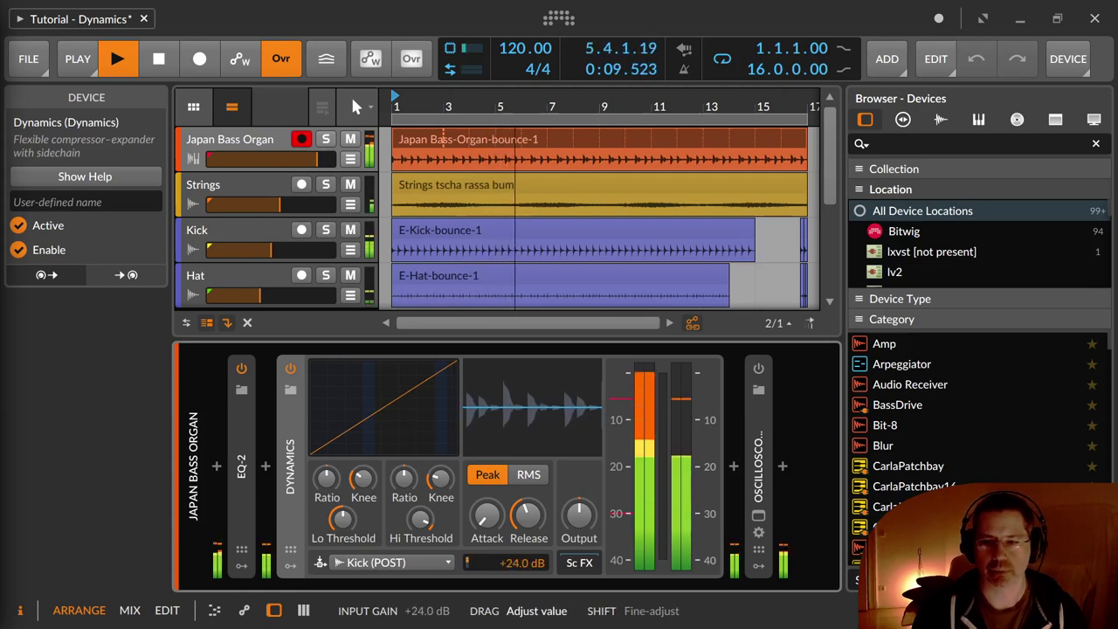
pyautogui.moveTo(515, 563); pyautogui.dragTo(515, 625)
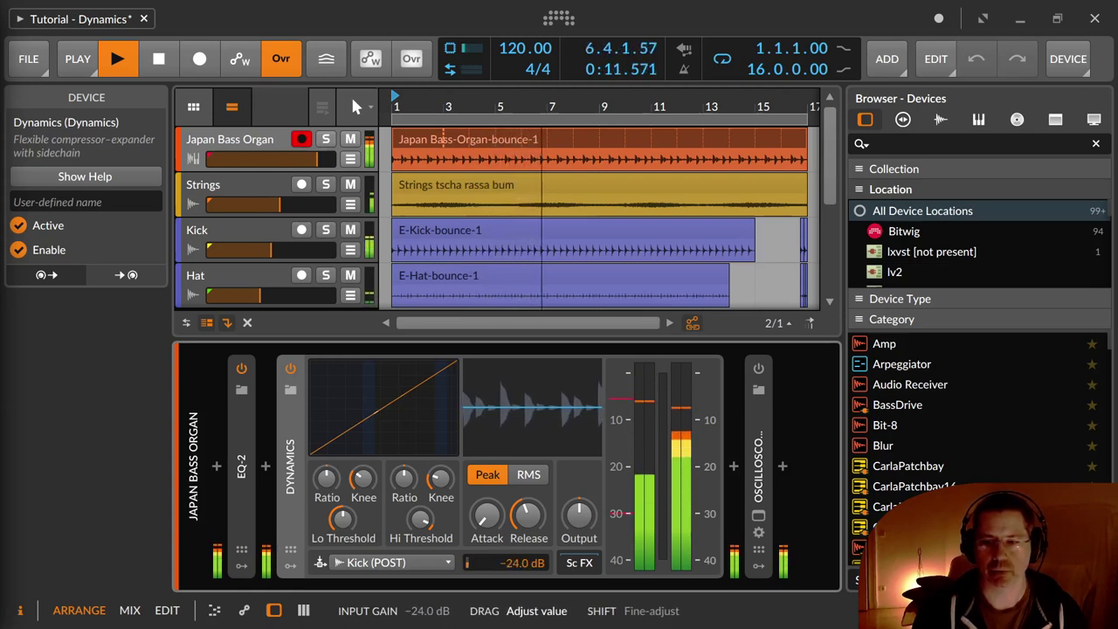
pyautogui.moveTo(515, 562); pyautogui.dragTo(515, 511)
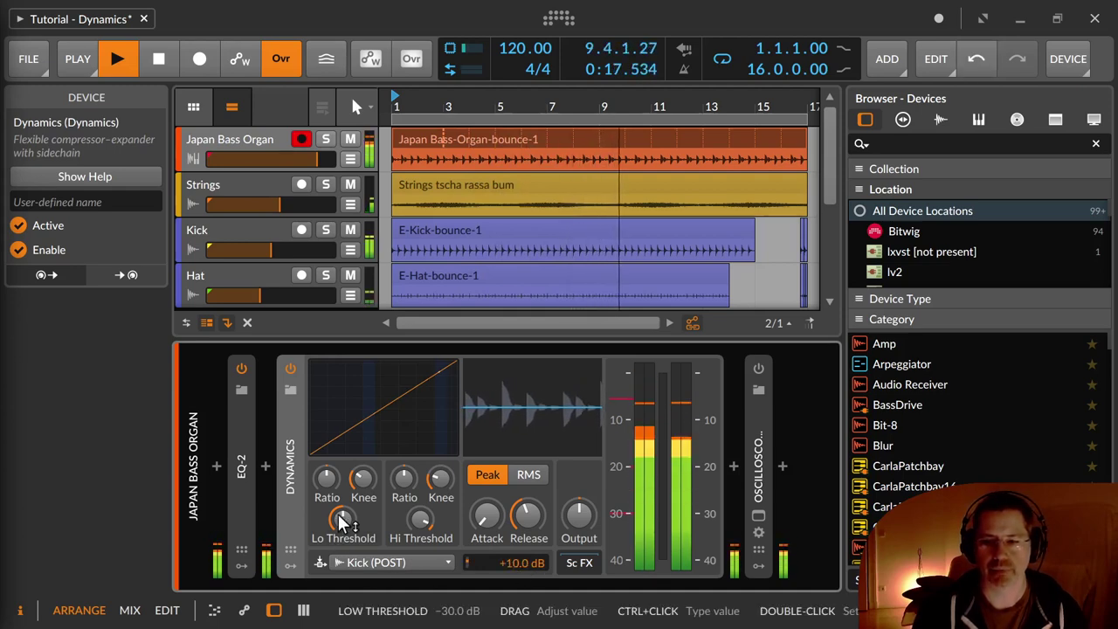
# Step: During playback, raise the low threshold to about -20 dB and set the low ratio to slight upward compression
pyautogui.moveTo(343, 519); pyautogui.dragTo(327, 441)
pyautogui.moveTo(328, 482); pyautogui.dragTo(328, 499)
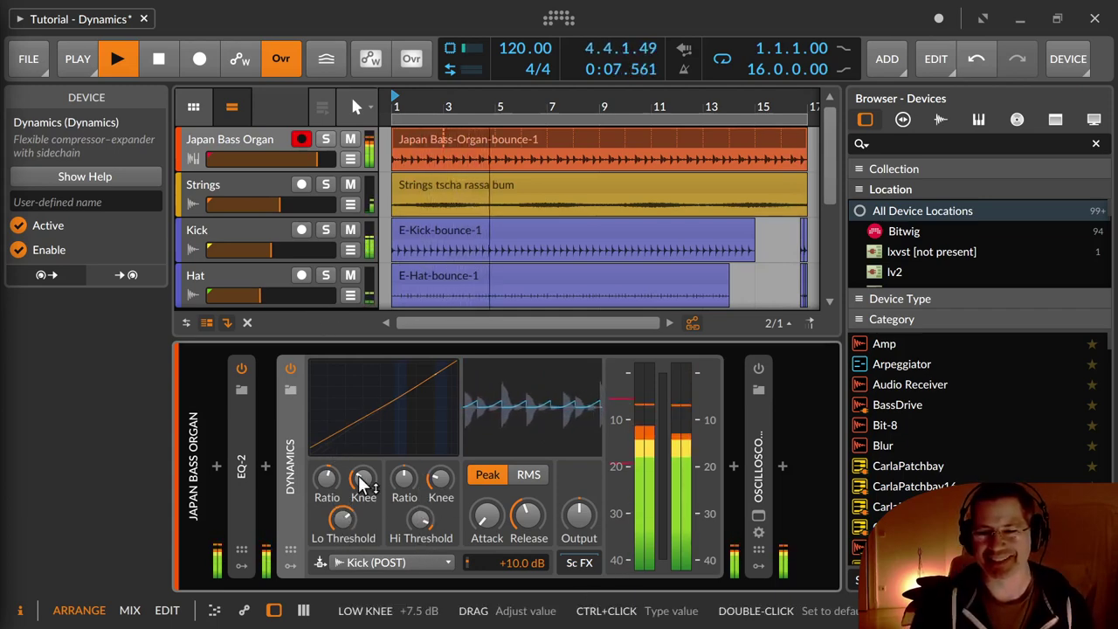
# Step: During playback, strengthen the upward compression with the Dynamics device's low ratio and set the high threshold to -13.3 dB
pyautogui.moveTo(327, 478)
pyautogui.mouseDown()
pyautogui.moveTo(327, 456)
pyautogui.moveTo(364, 472)
pyautogui.moveTo(363, 487)
pyautogui.moveTo(327, 482)
pyautogui.mouseUp()
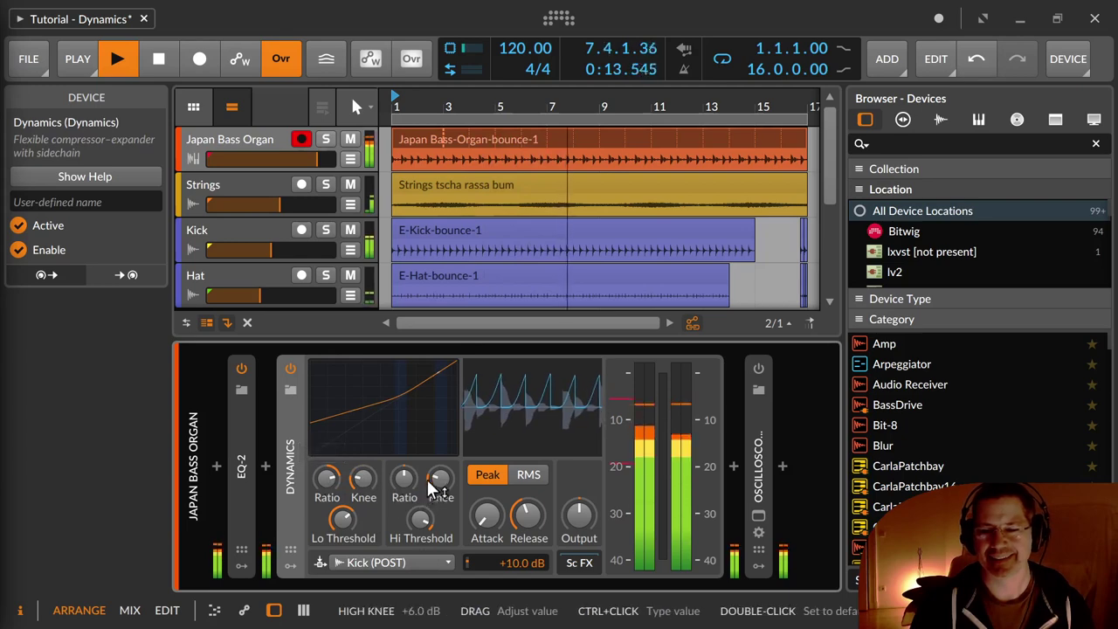
pyautogui.moveTo(421, 520); pyautogui.dragTo(421, 534)
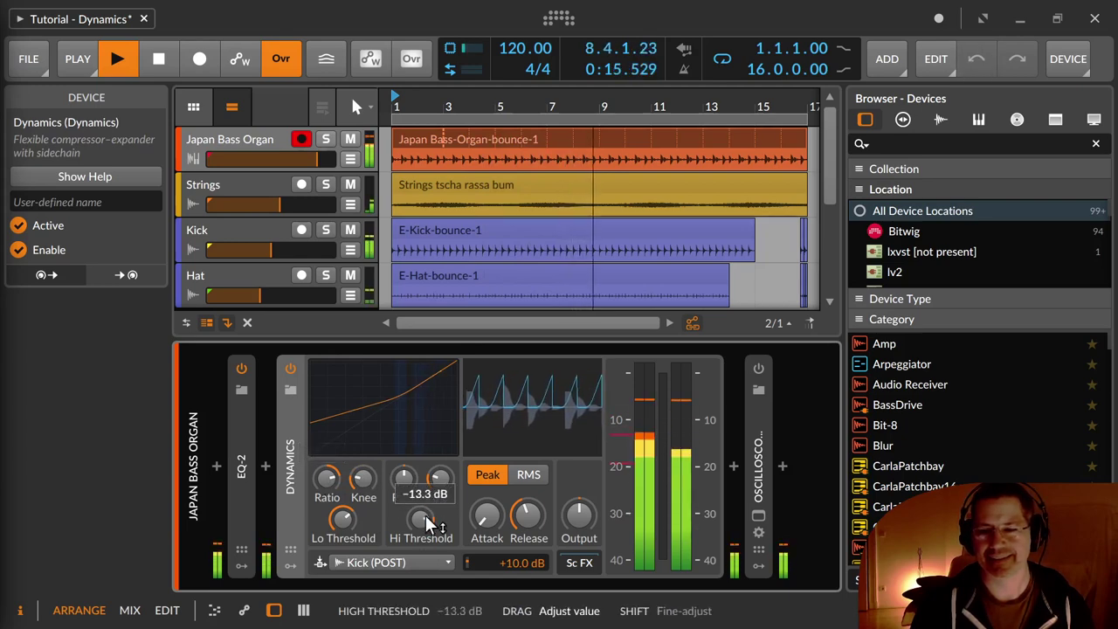
# Step: Turn the high ratio down to its minimum for upward expansion and set the low ratio to 1.69:1 for downward expansion
pyautogui.moveTo(401, 479)
pyautogui.mouseDown()
pyautogui.moveTo(401, 447)
pyautogui.moveTo(401, 469)
pyautogui.mouseUp()
pyautogui.moveTo(328, 479); pyautogui.dragTo(328, 461)
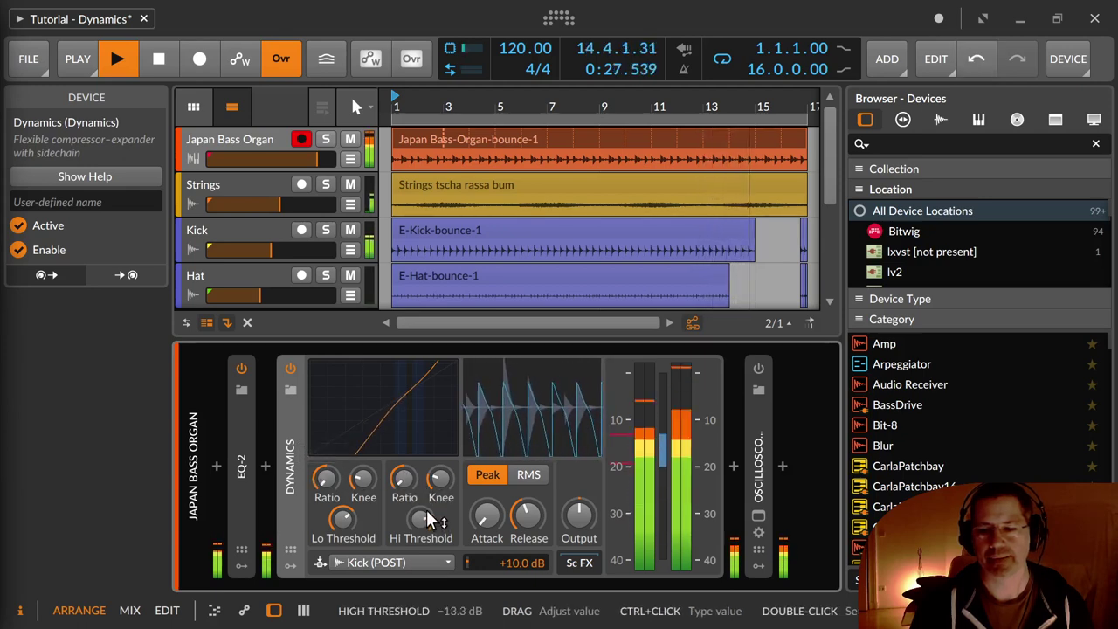
pyautogui.moveTo(403, 478); pyautogui.dragTo(402, 477)
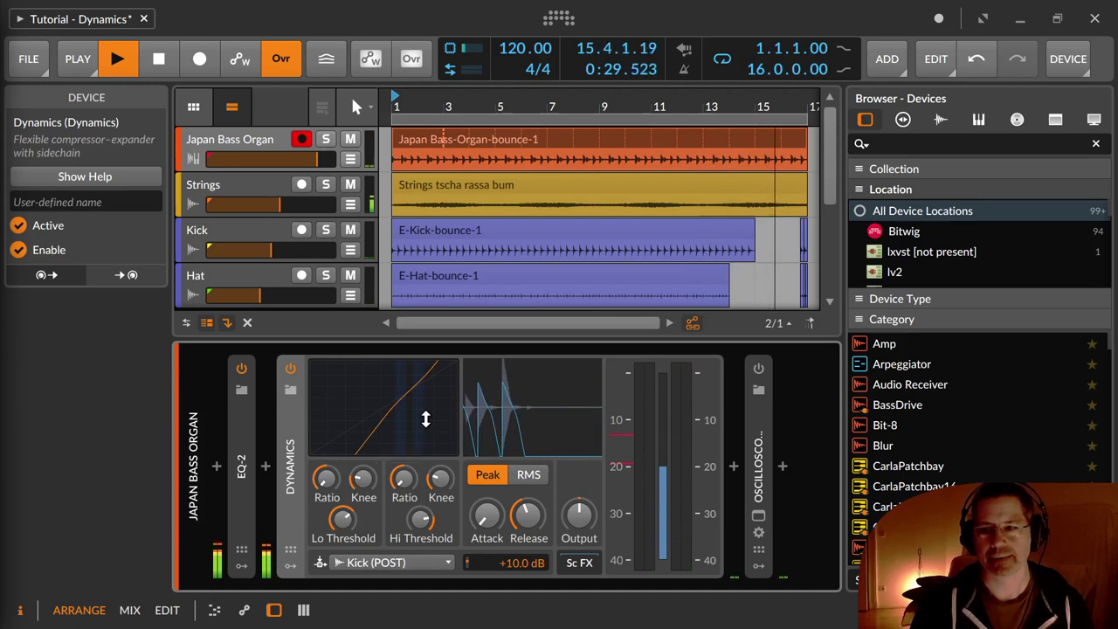
pyautogui.moveTo(325, 479); pyautogui.dragTo(325, 477)
# Step: Stop playback and reset the Dynamics device's sidechain source from Kick (POST) to its own Device Input
pyautogui.press('space')
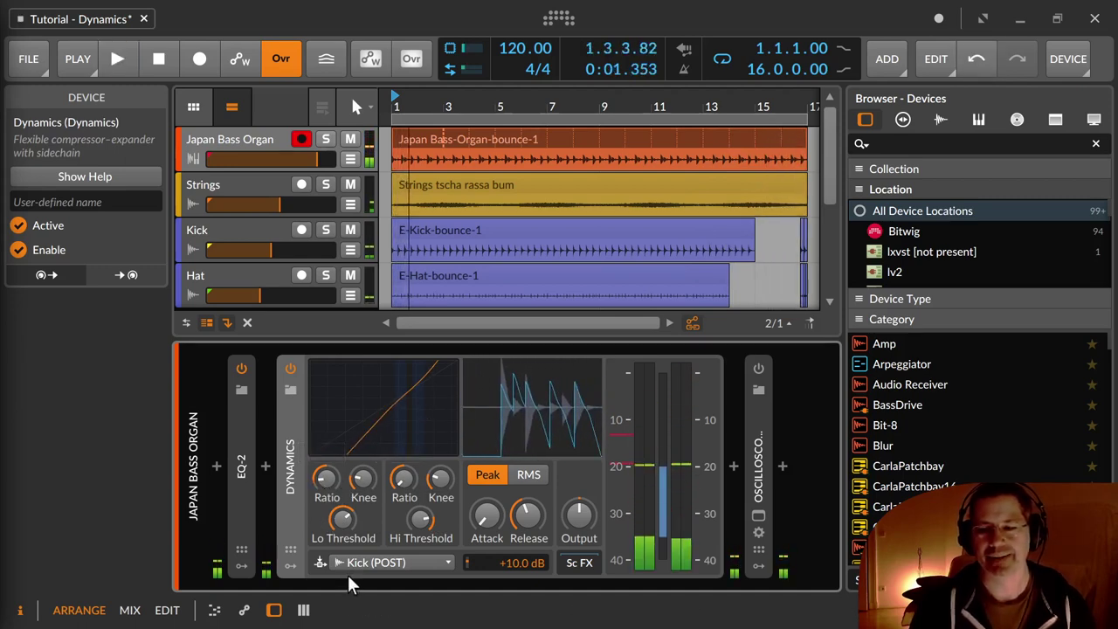
pyautogui.click(357, 562)
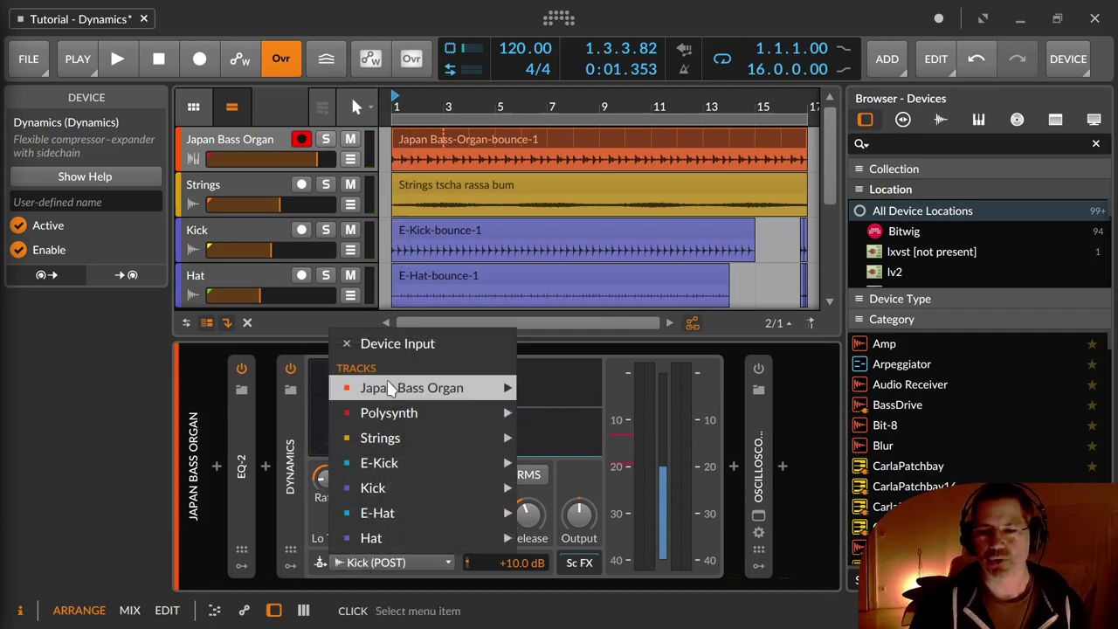
pyautogui.click(393, 348)
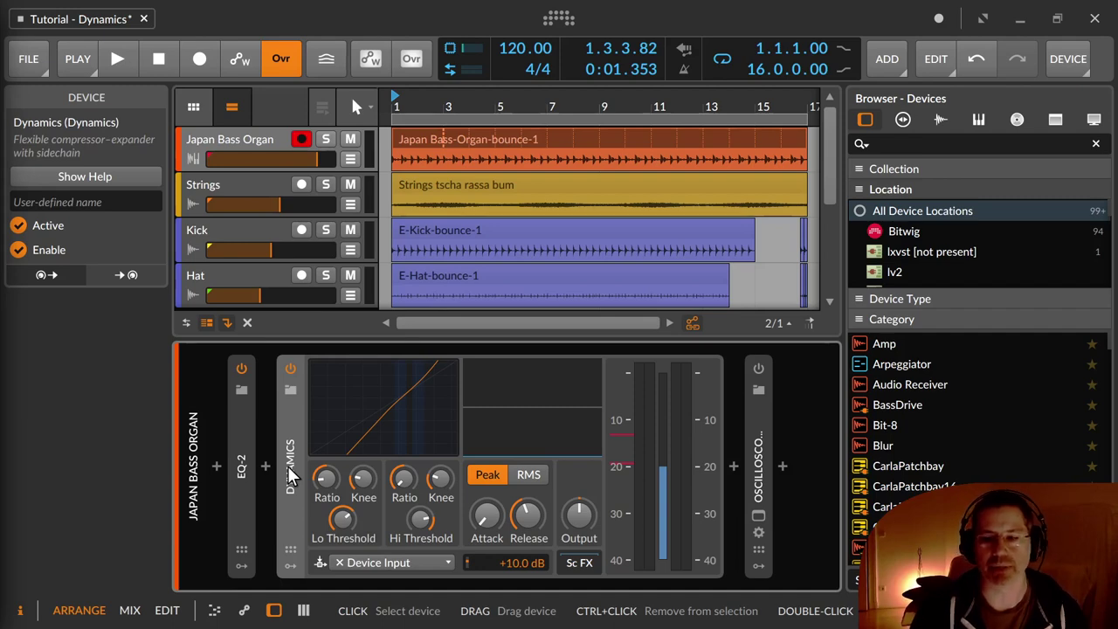
# Step: Examine the Dynamics device's remote controls and its modulator slots, and hide both again
pyautogui.click(291, 550)
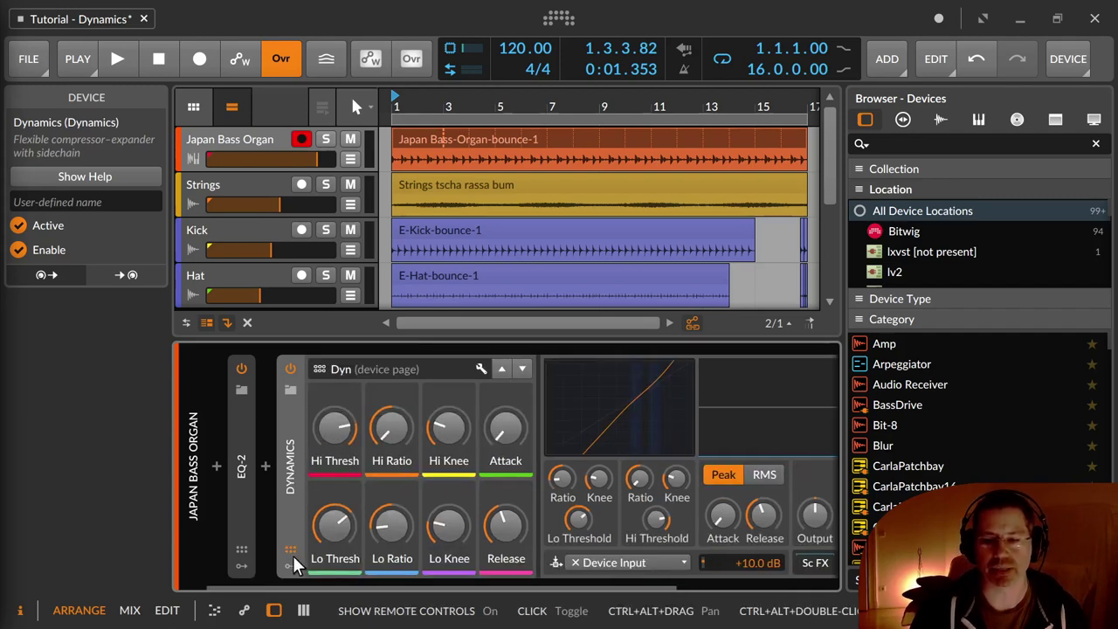
pyautogui.click(293, 548)
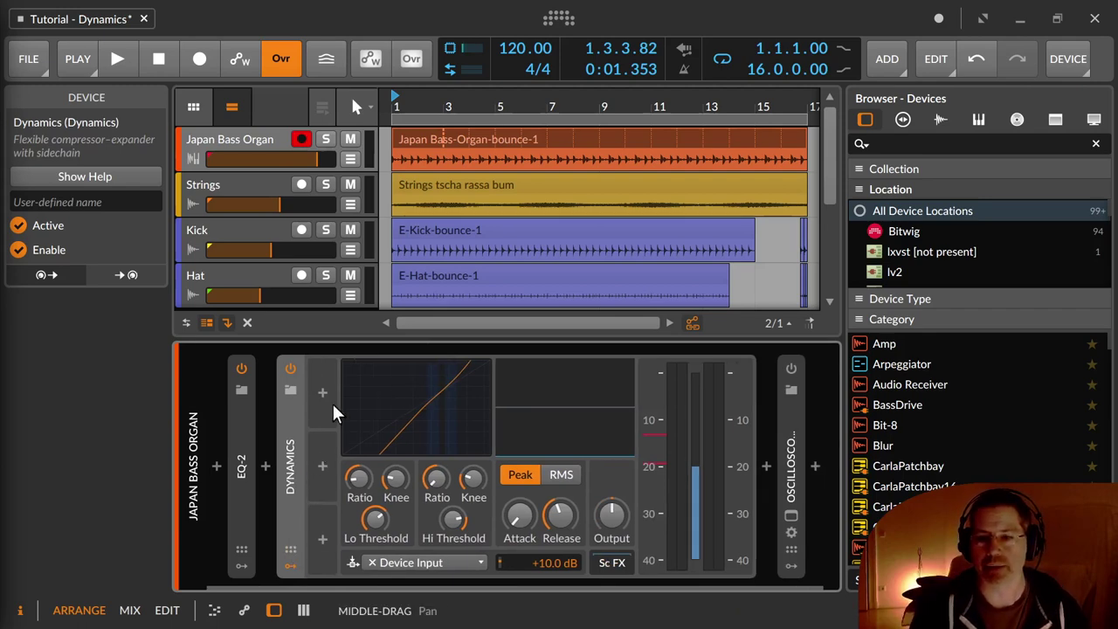
pyautogui.click(288, 563)
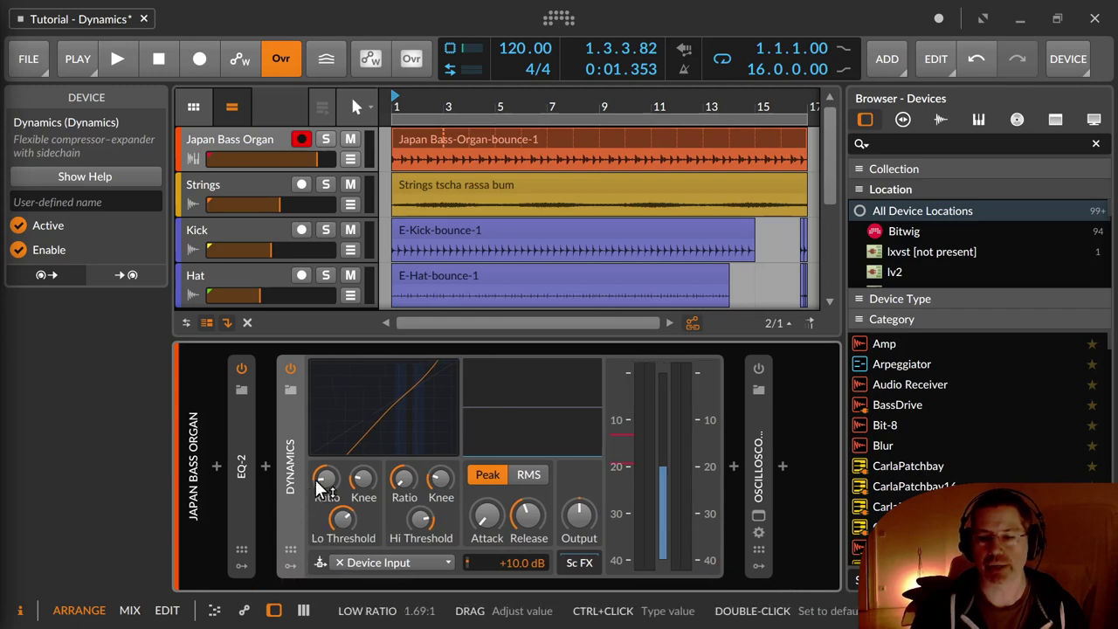